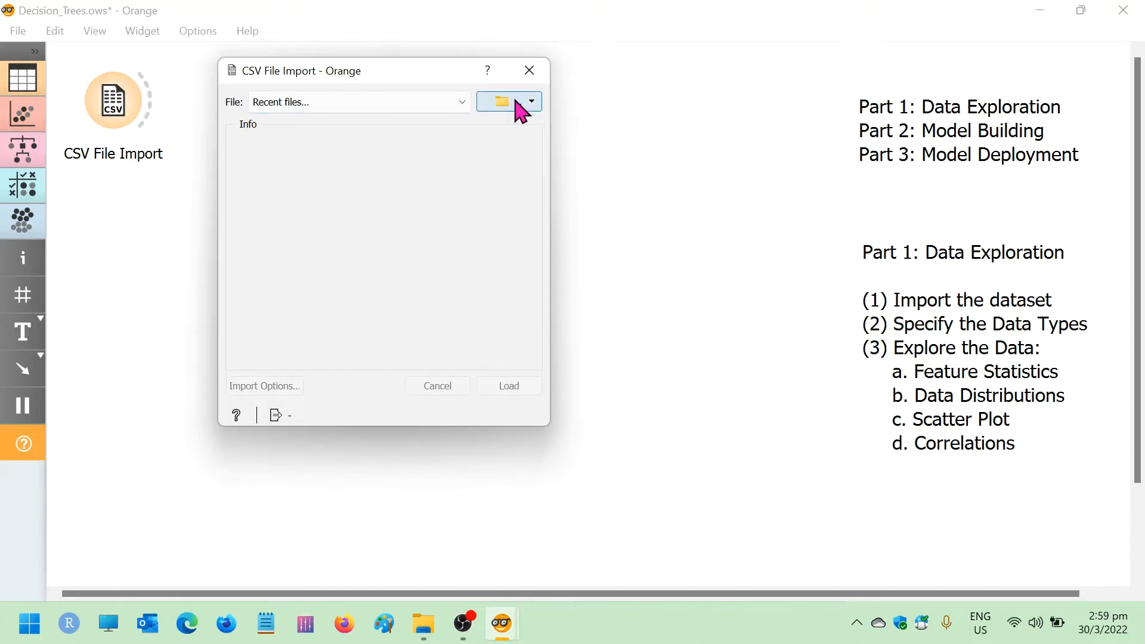
Choose diabetes.csv from the Workshop 2022 folder as the file for the CSV File Import widget
click(517, 110)
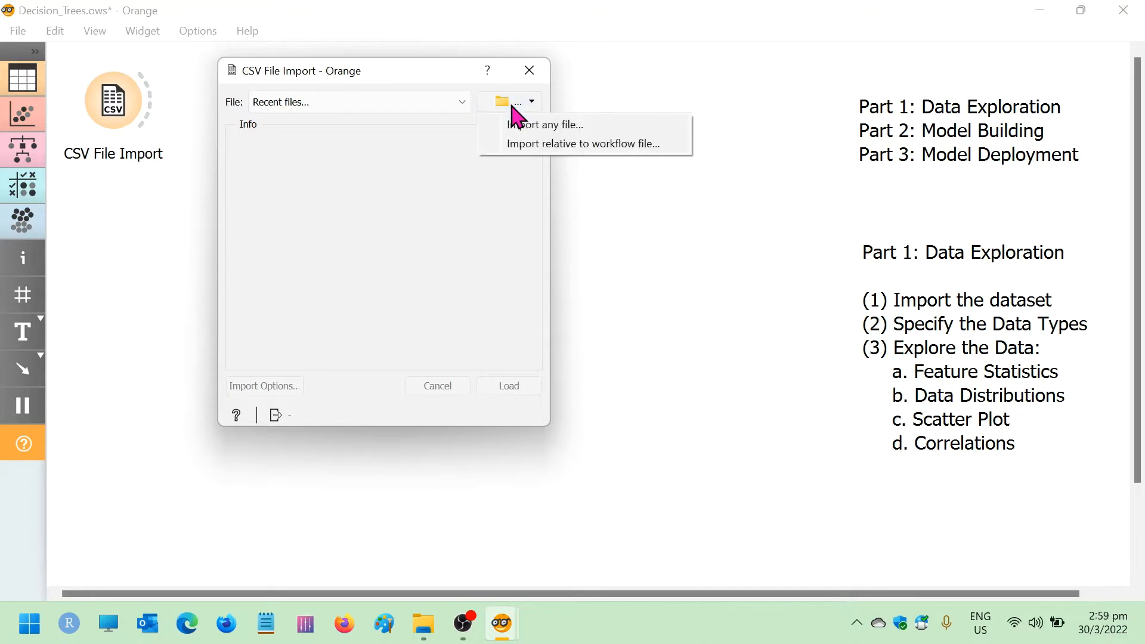
click(570, 129)
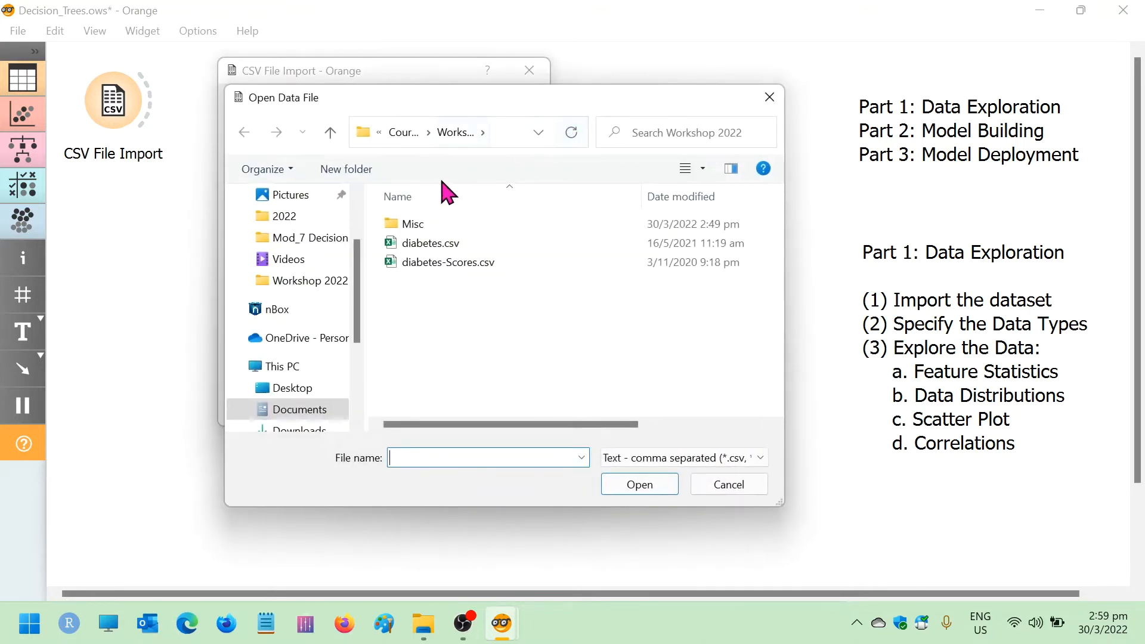
click(456, 245)
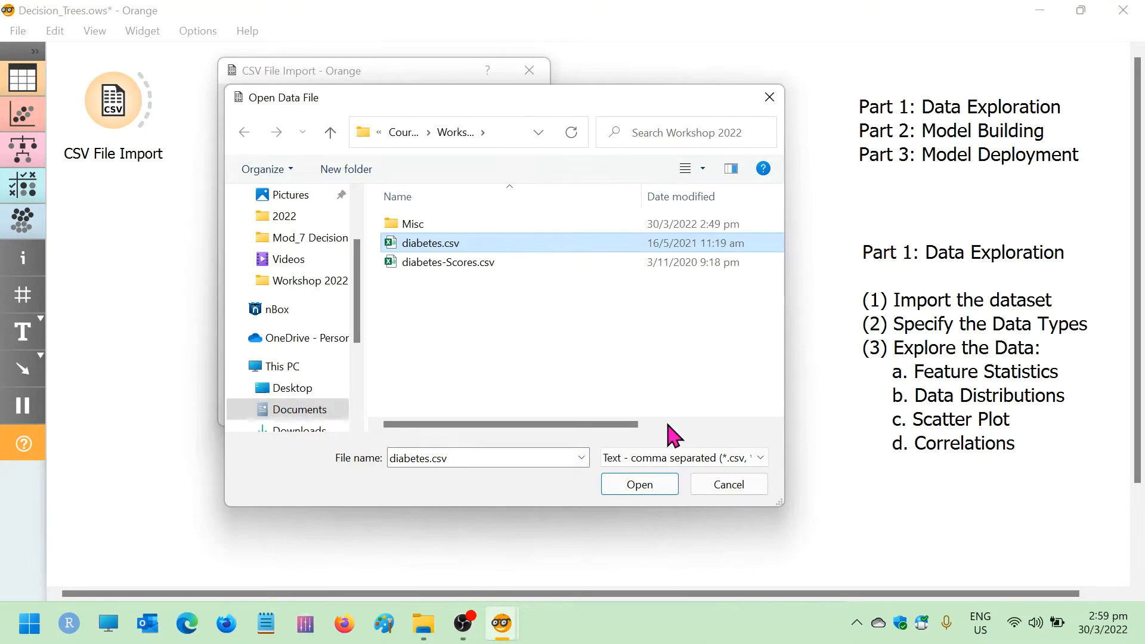
click(639, 486)
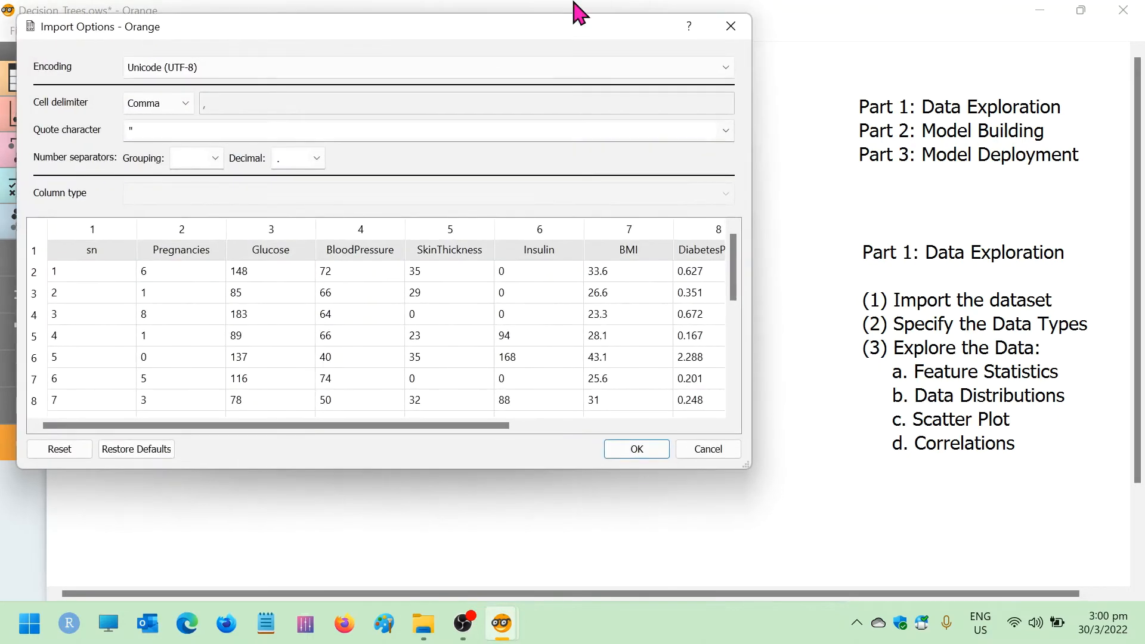
Widen the import options window to show all ten columns and set the sn column's type to Ignore
drag(495, 28, 535, 19)
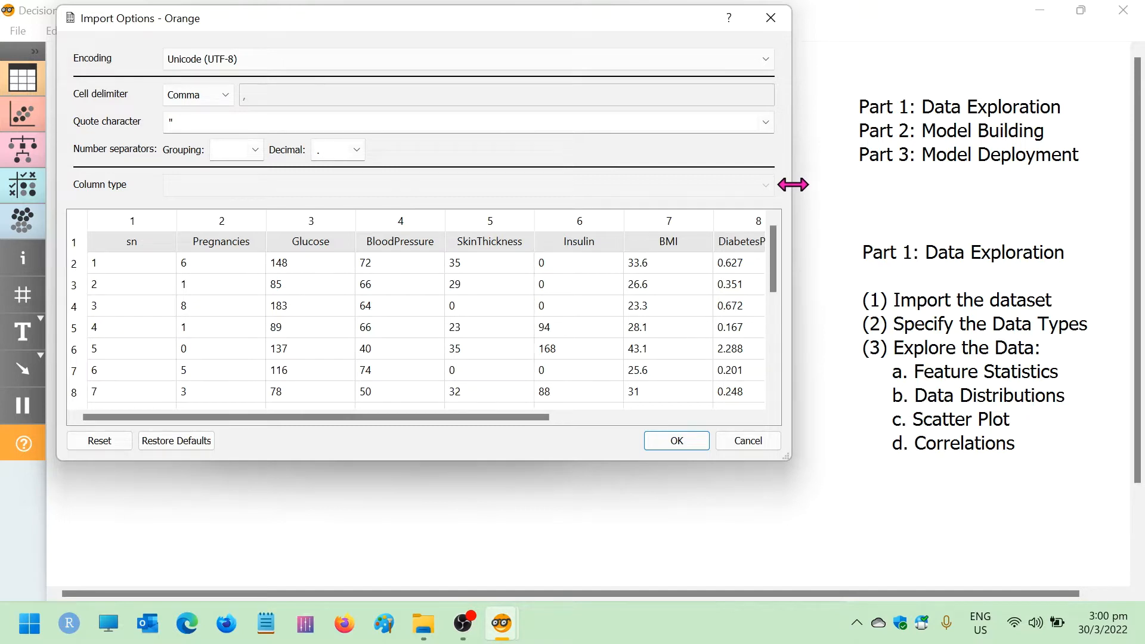
drag(792, 185, 1032, 198)
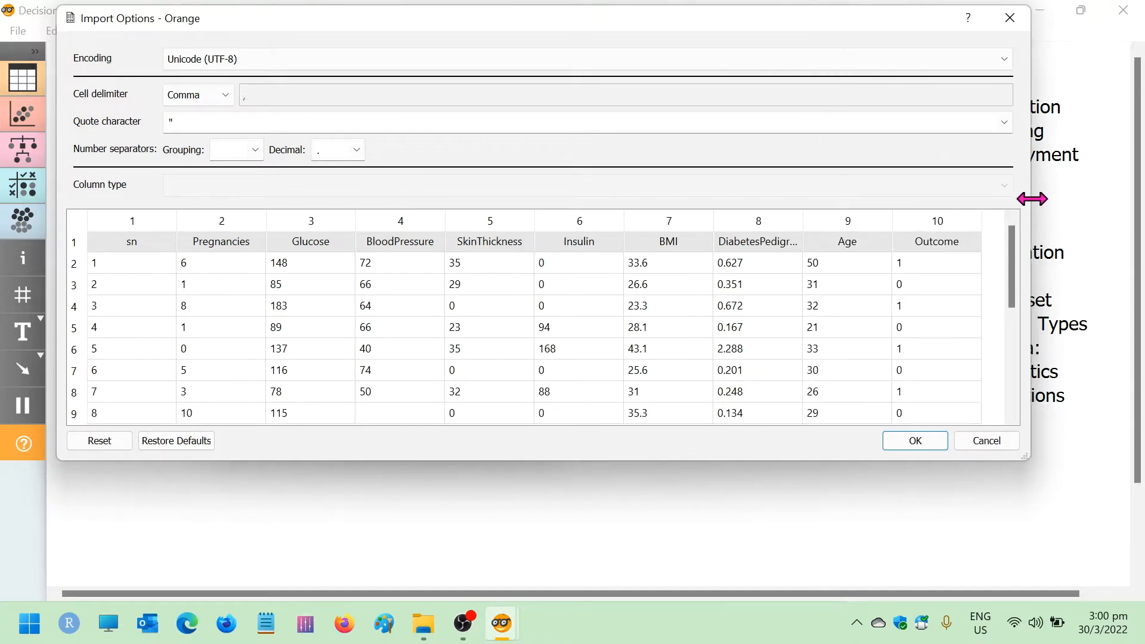
click(142, 227)
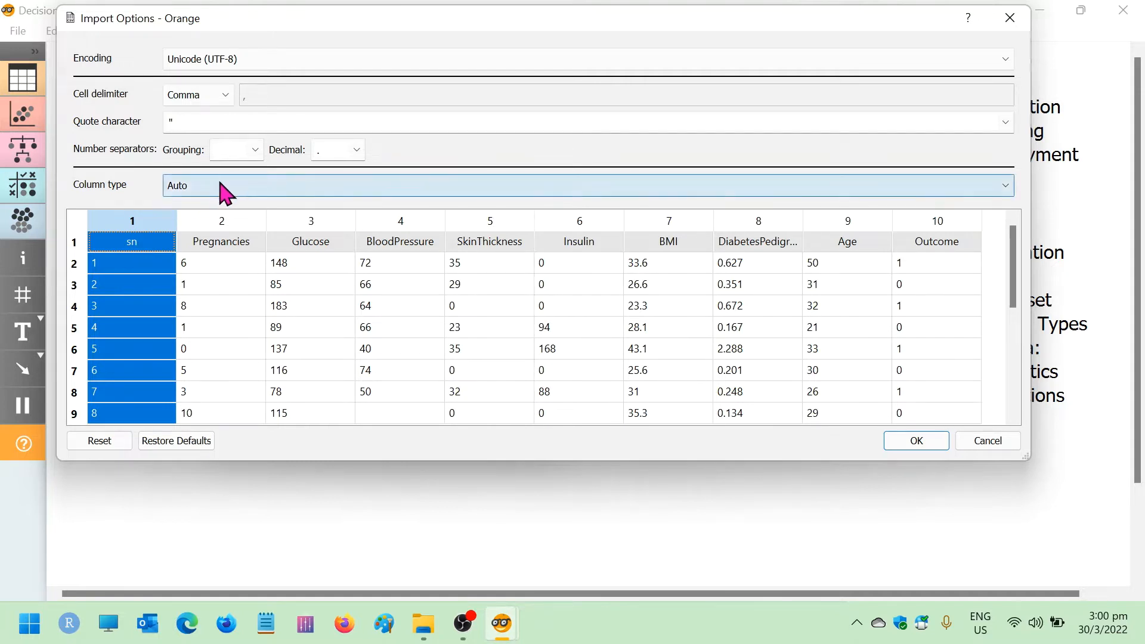
click(220, 187)
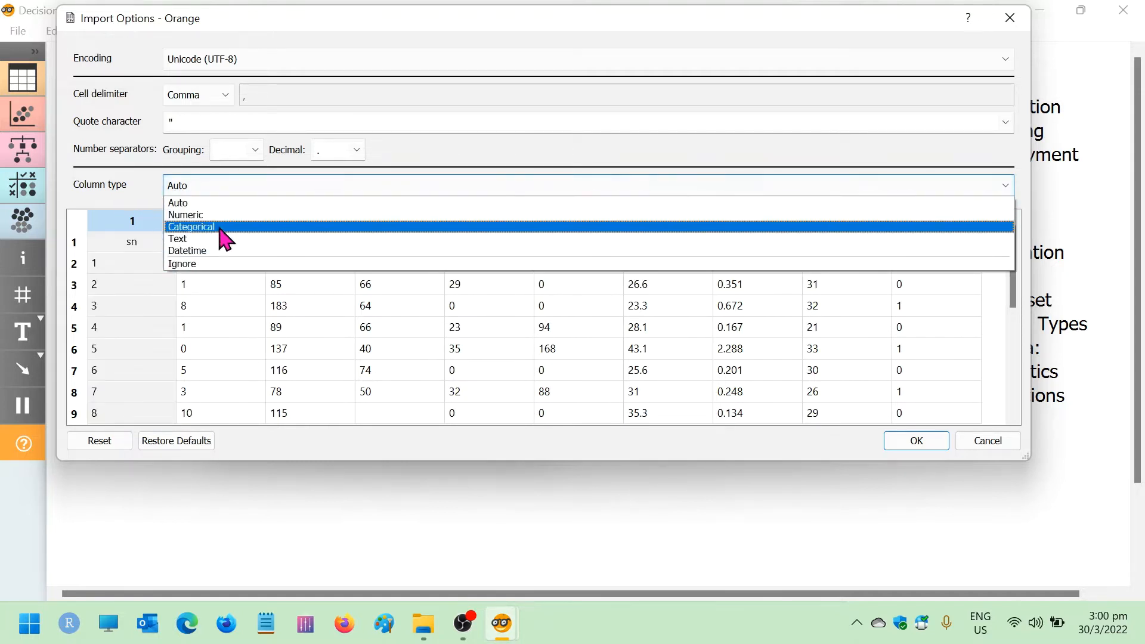
click(194, 264)
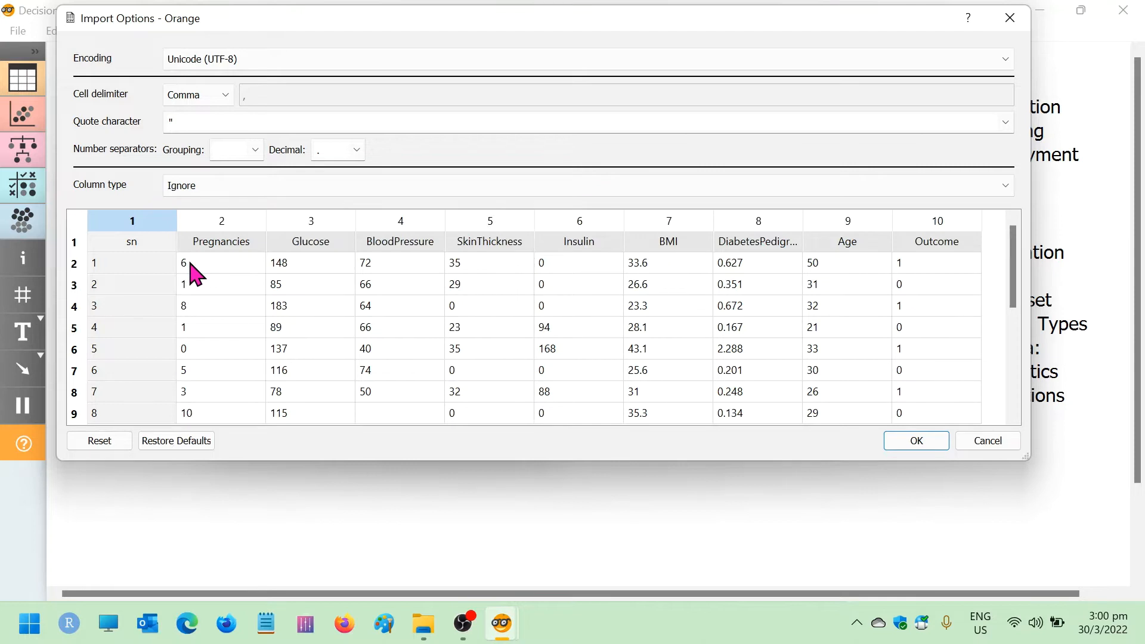
Set the column type of all columns from Pregnancies through Age to Numeric
click(244, 233)
drag(244, 233, 877, 224)
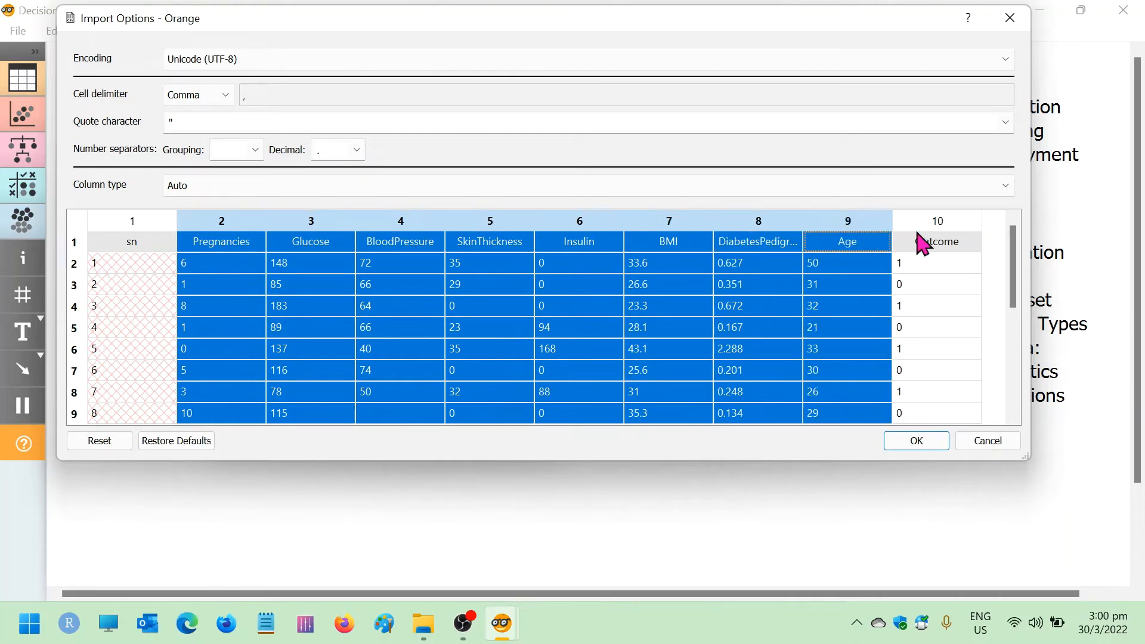
click(232, 190)
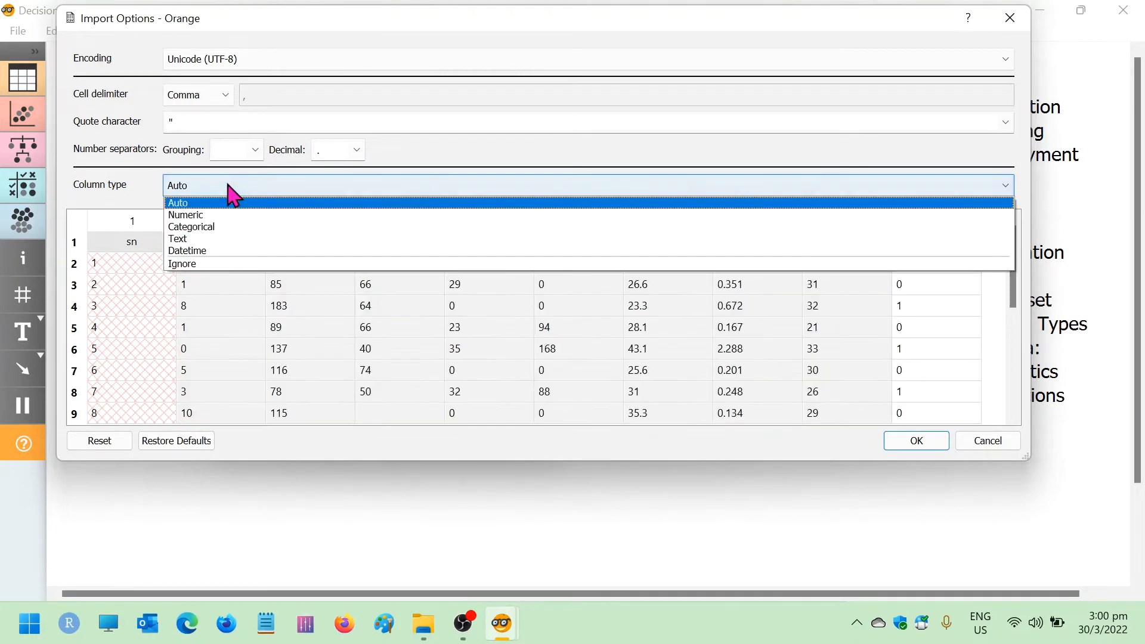
click(237, 214)
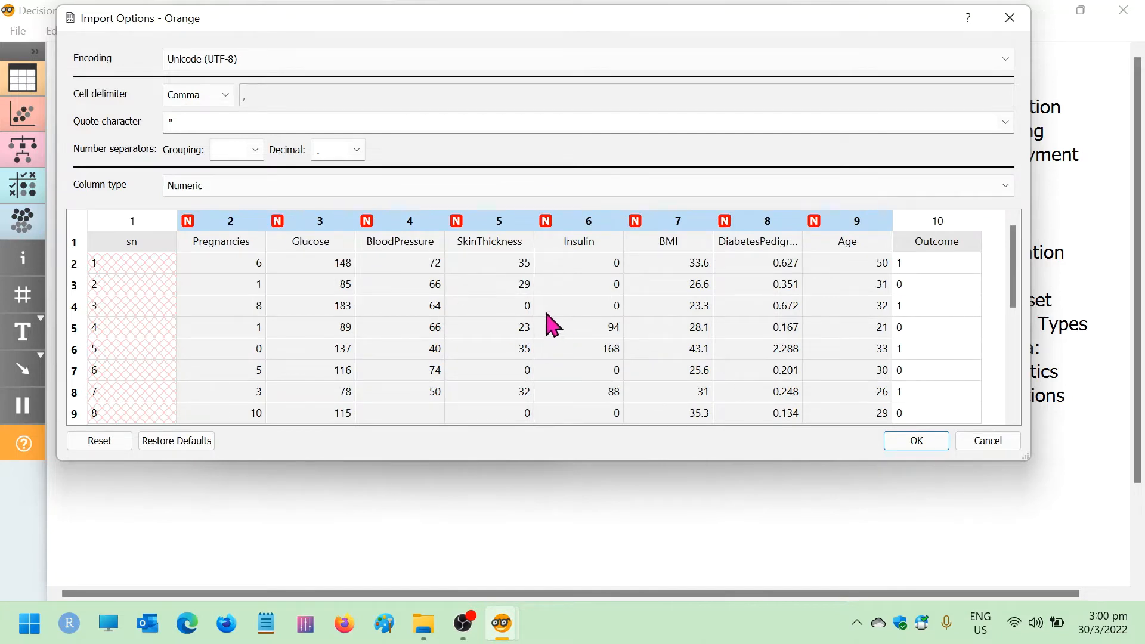
Set the Outcome column's type to Categorical, then accept the import options and close the CSV File Import window
click(967, 227)
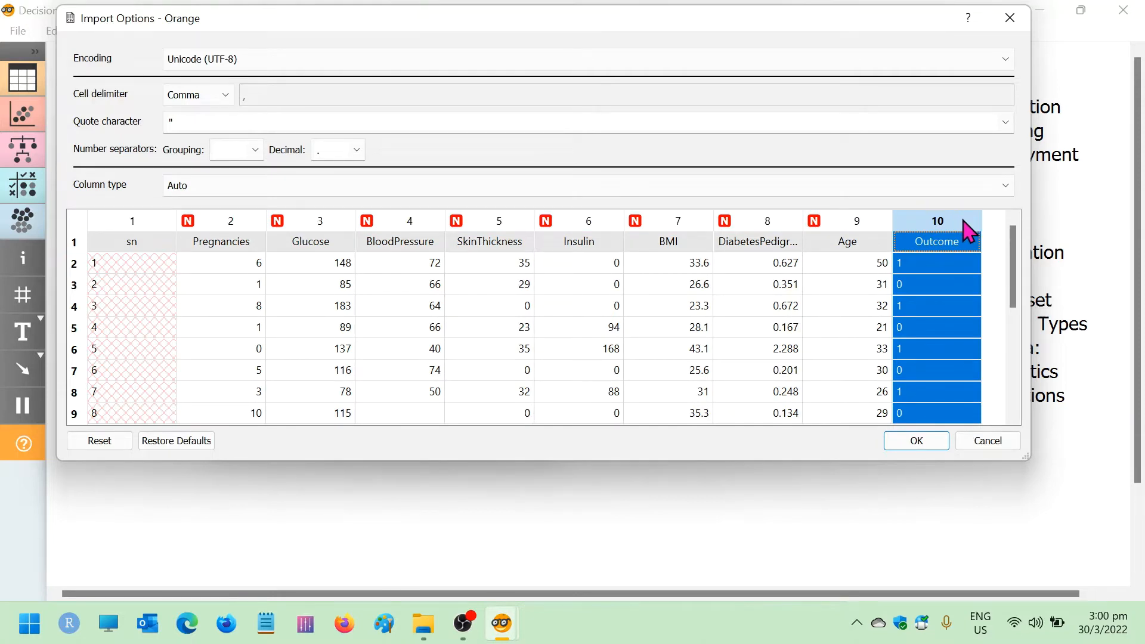
click(195, 188)
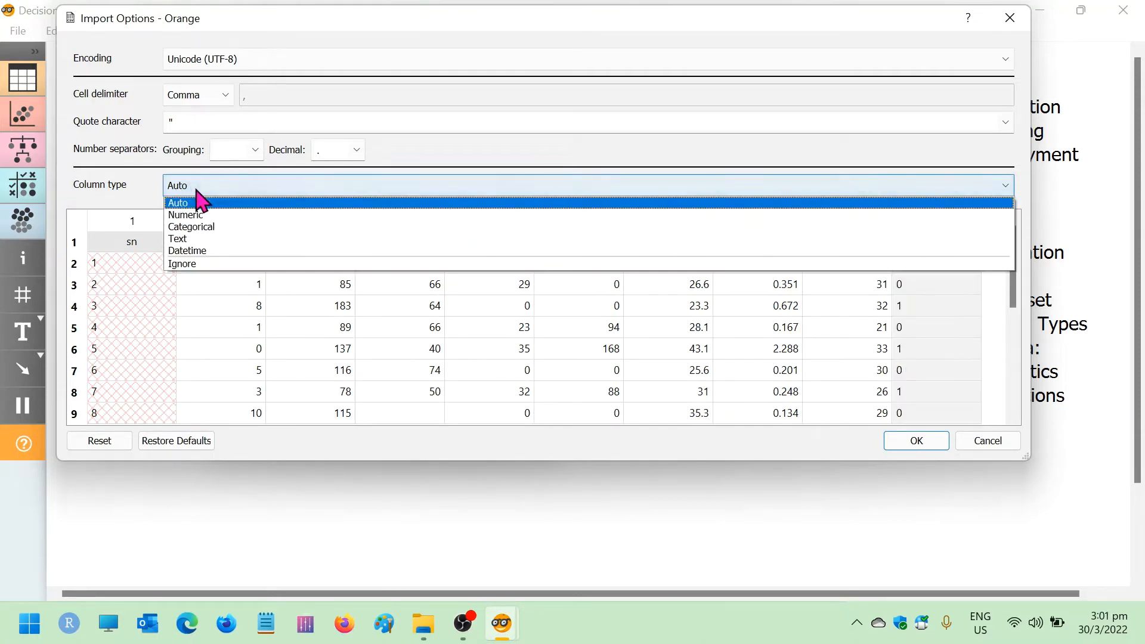
click(202, 227)
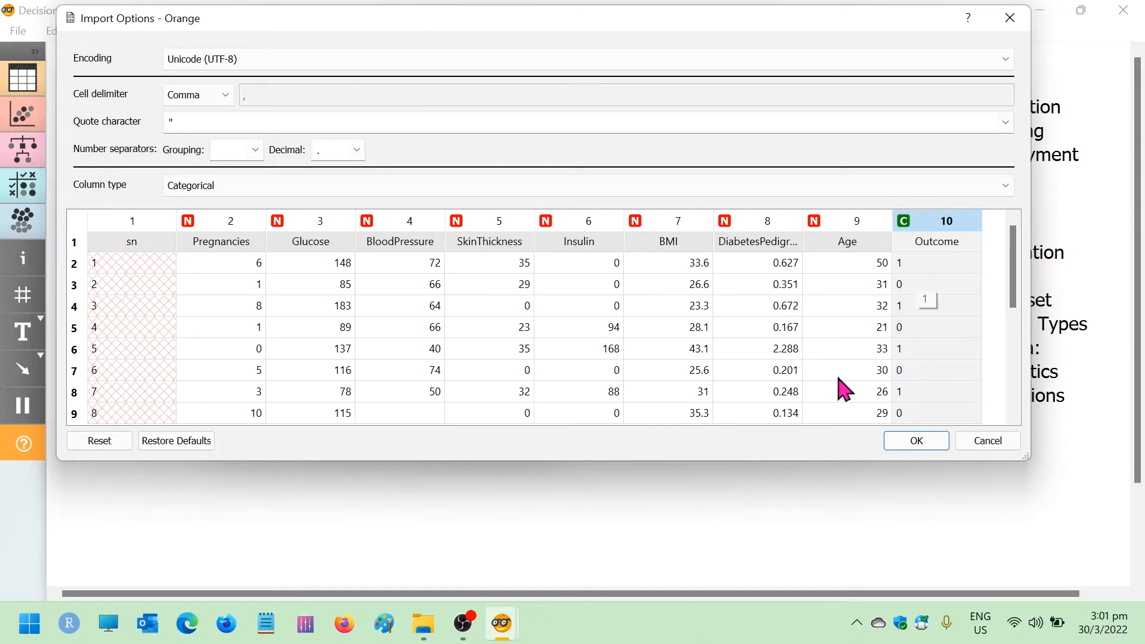
click(917, 441)
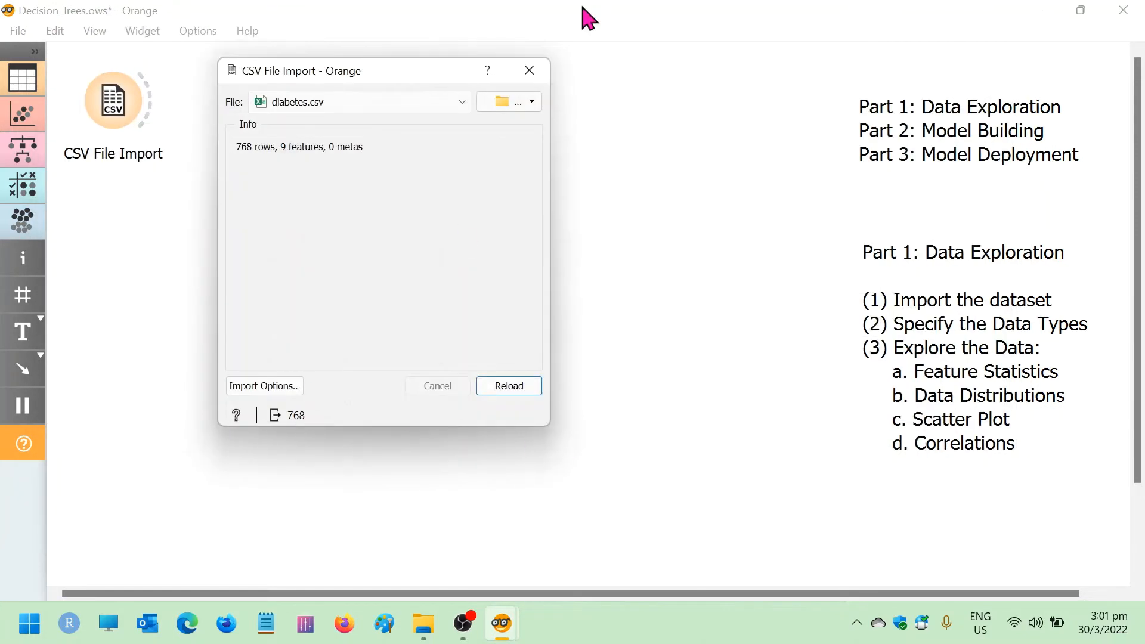
click(529, 71)
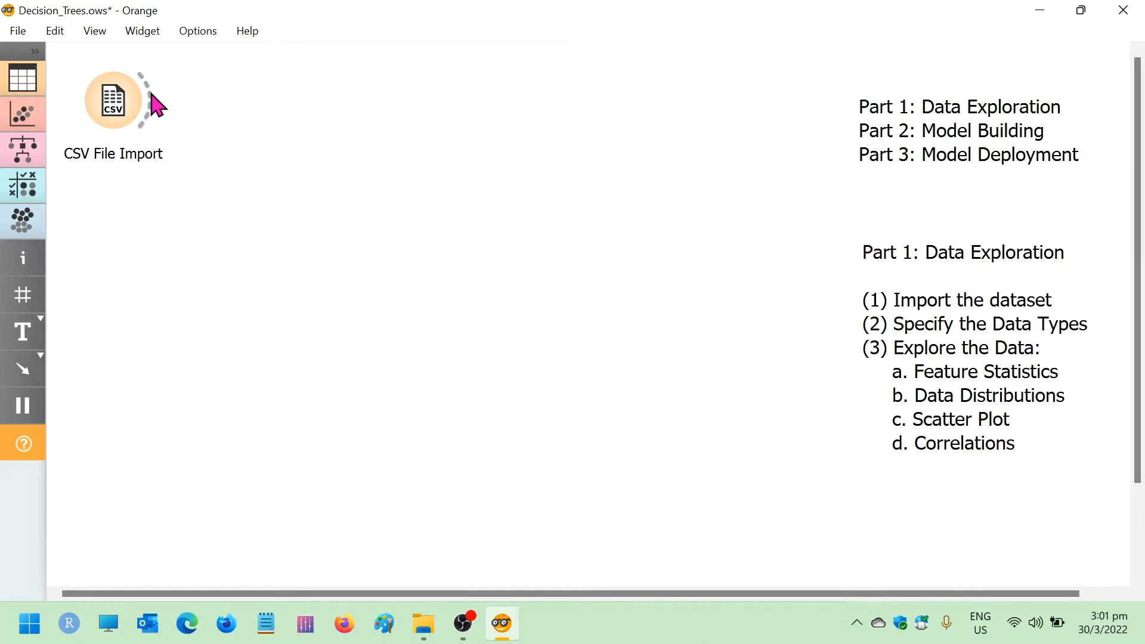
Add a Data Table widget linked to the output of CSV File Import and place it beside that widget
drag(156, 104, 290, 76)
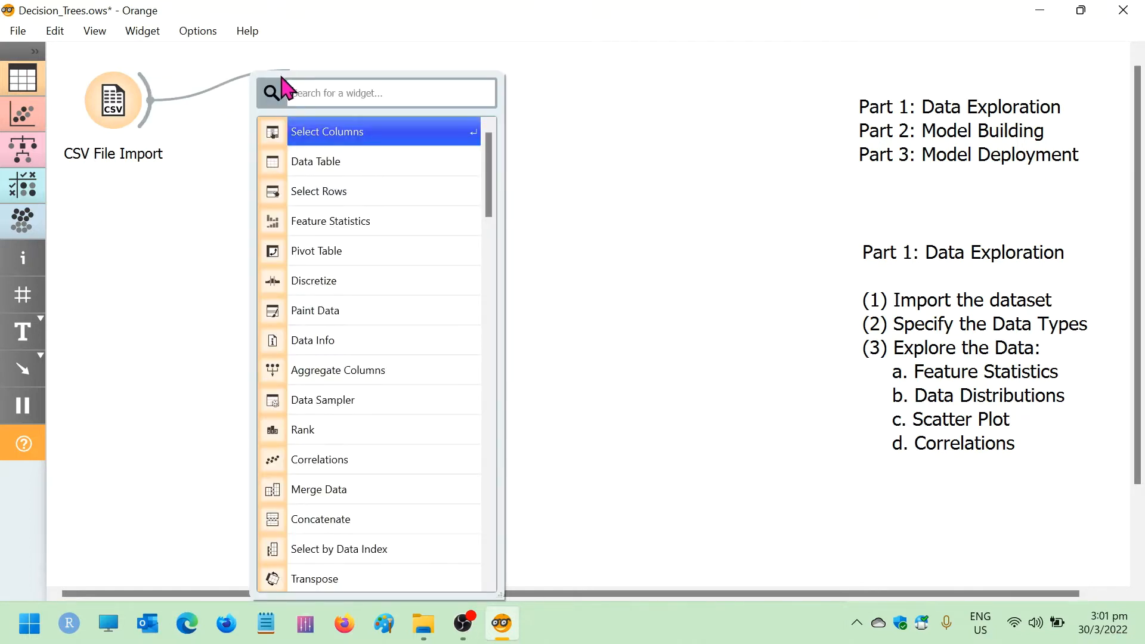
click(373, 162)
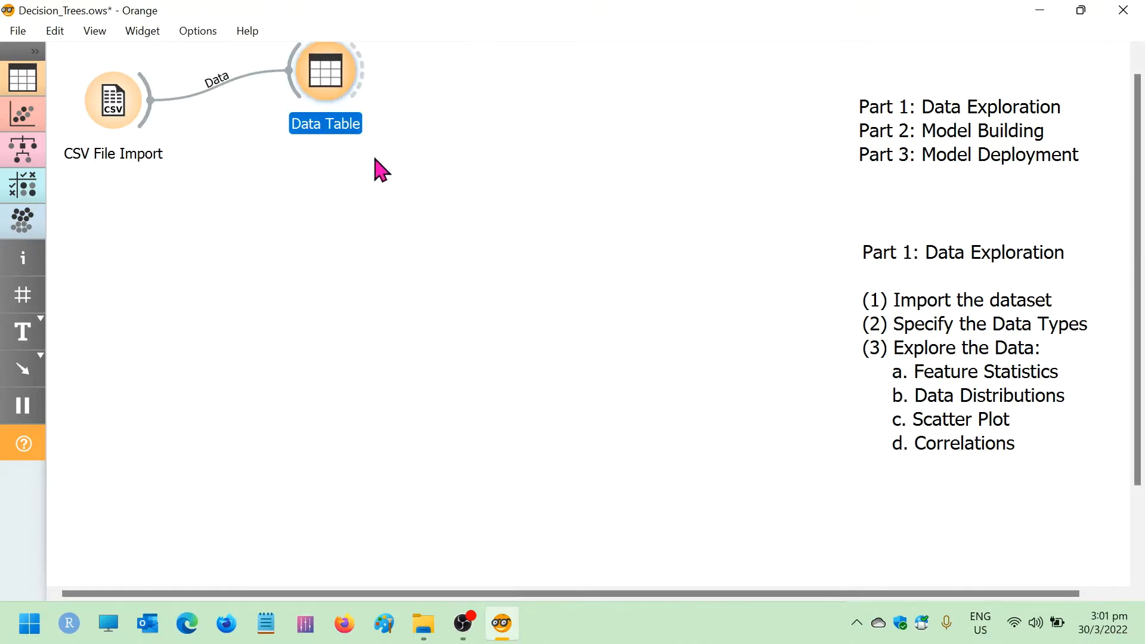
drag(349, 99, 292, 101)
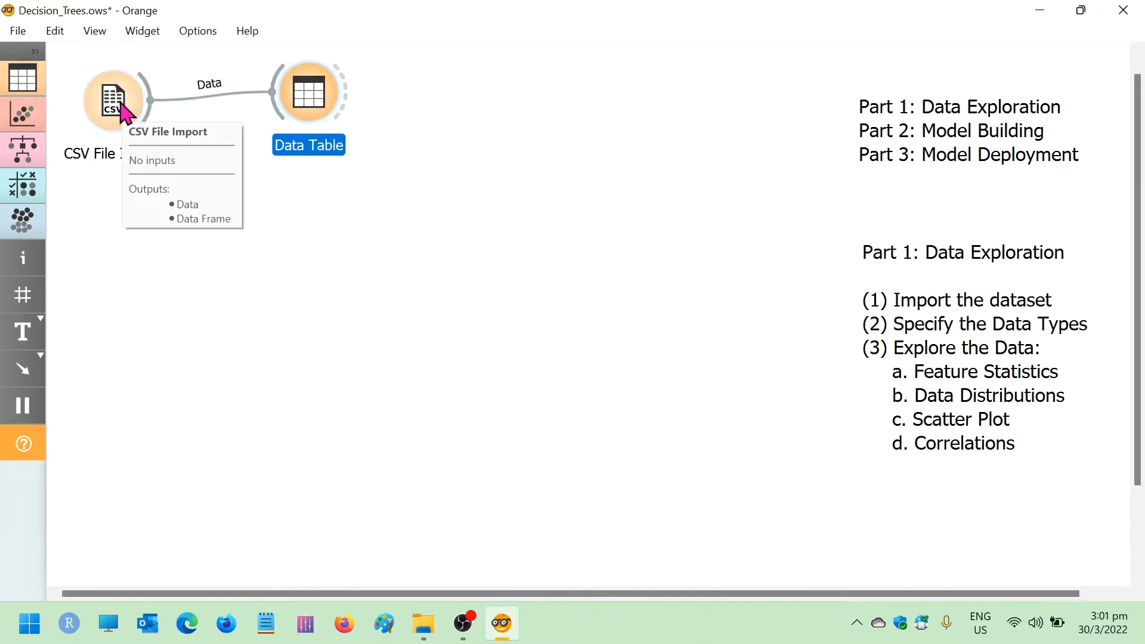
Examine the imported diabetes records in the Data Table, comparing the view with and without numeric value visualization
double_click(309, 97)
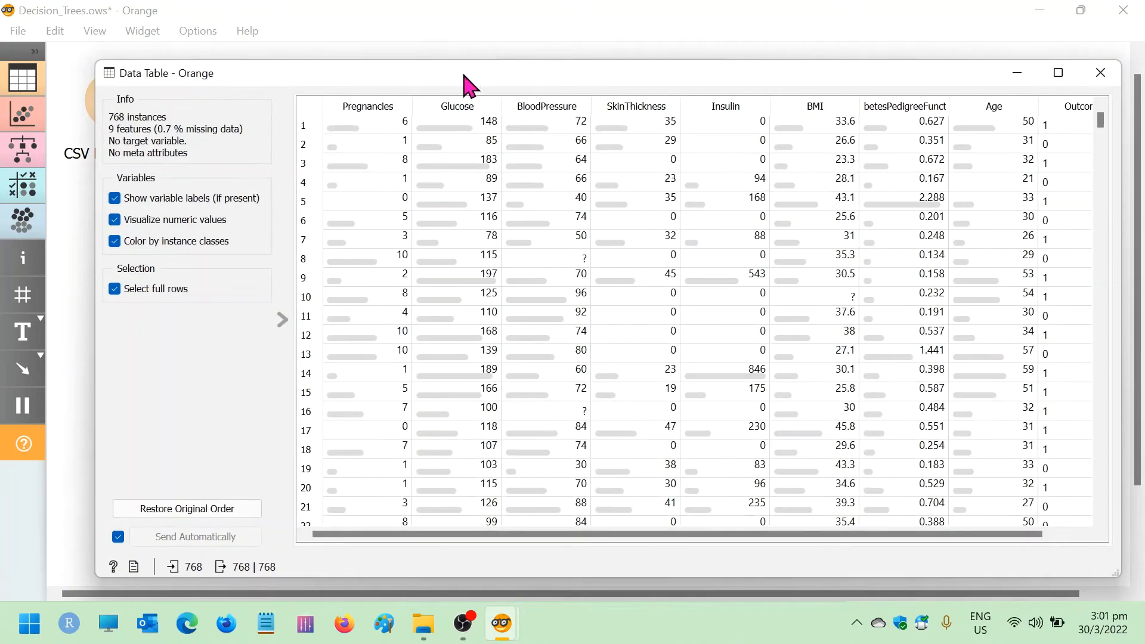
drag(465, 77, 435, 38)
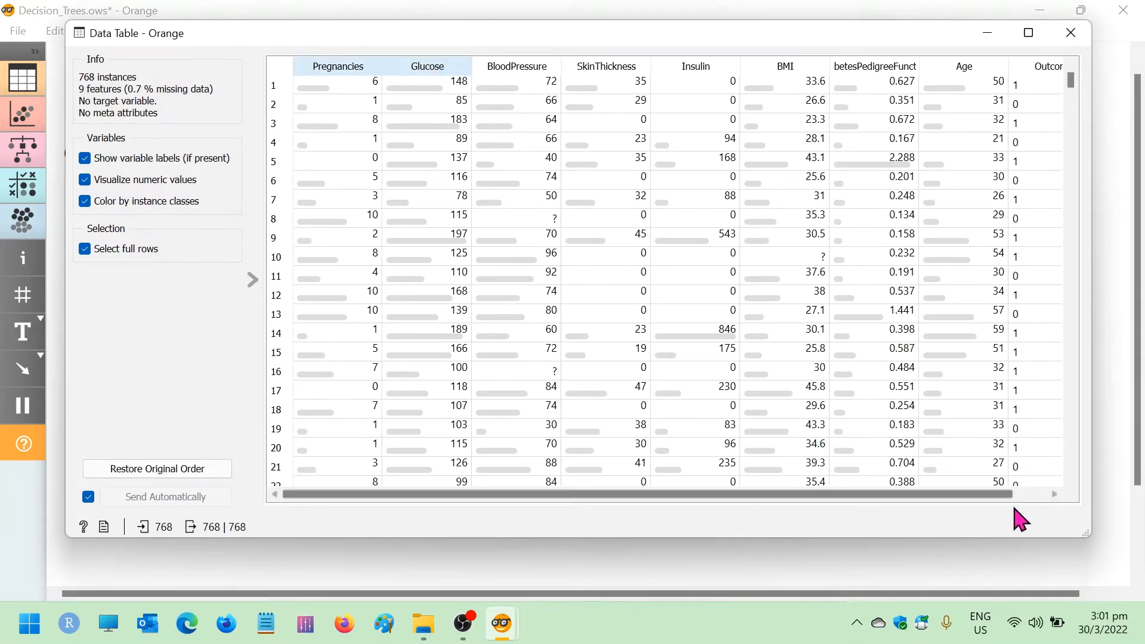
drag(1004, 493, 892, 513)
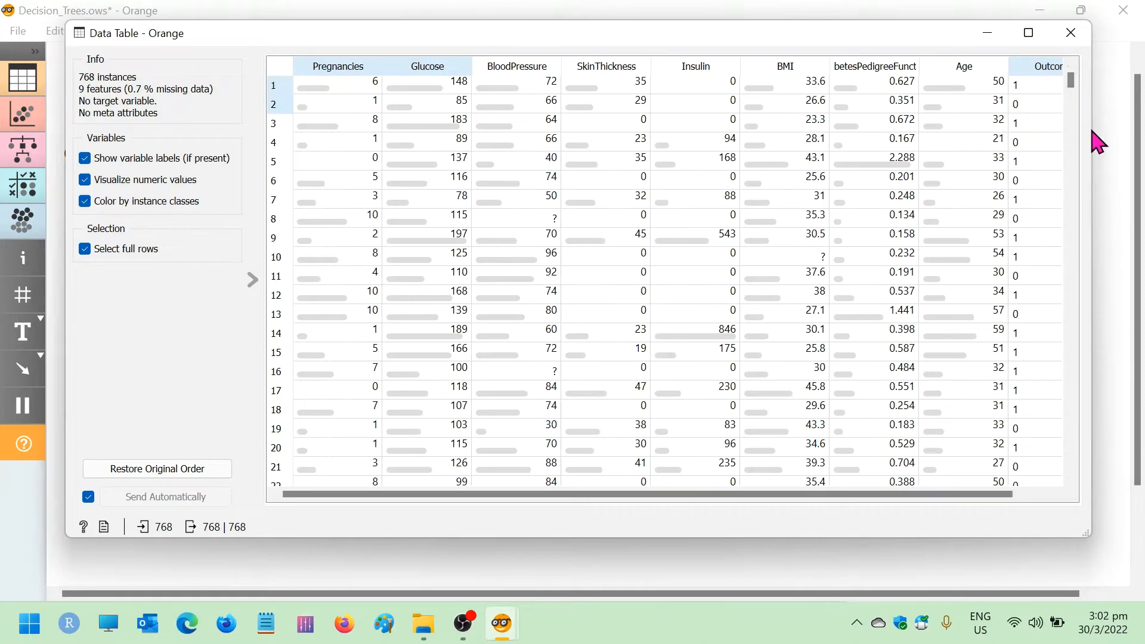
click(84, 179)
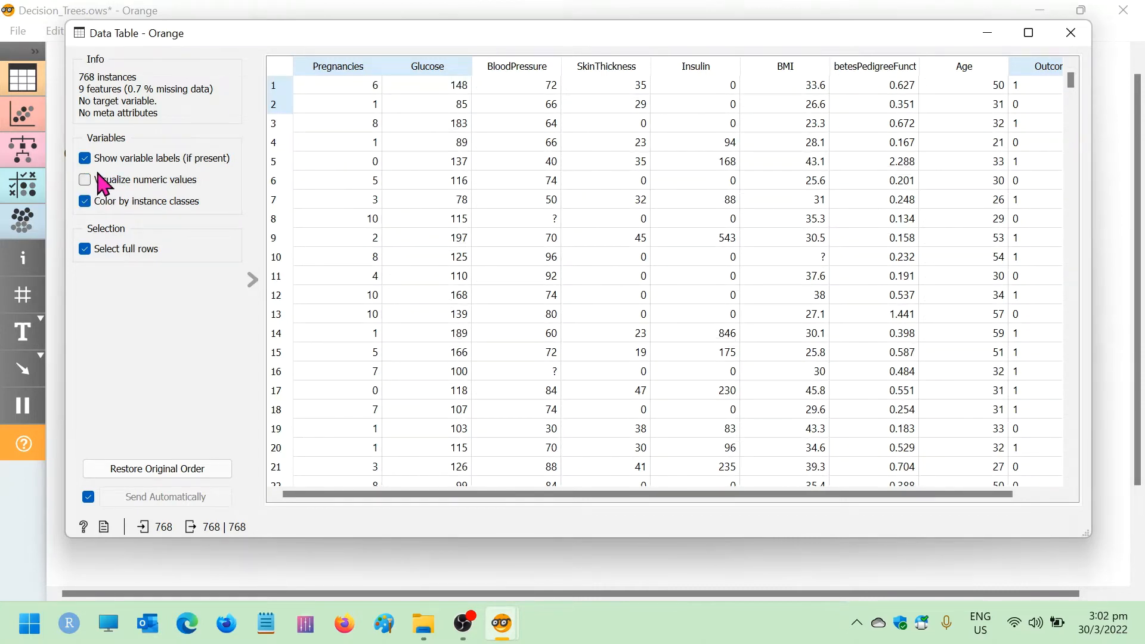
click(84, 180)
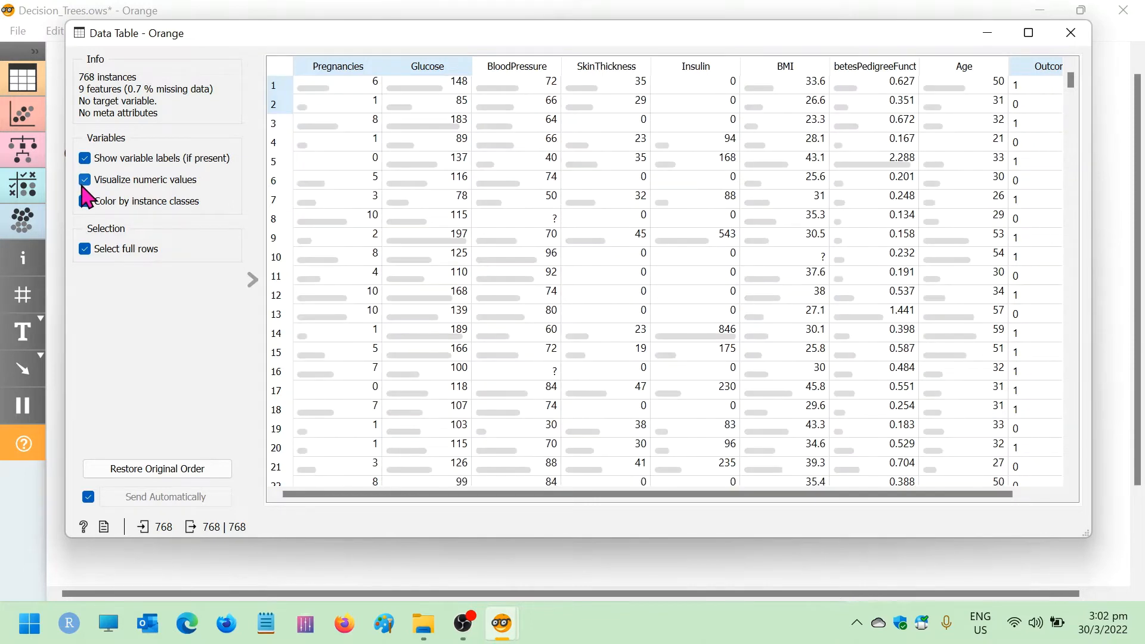
shift+click(430, 122)
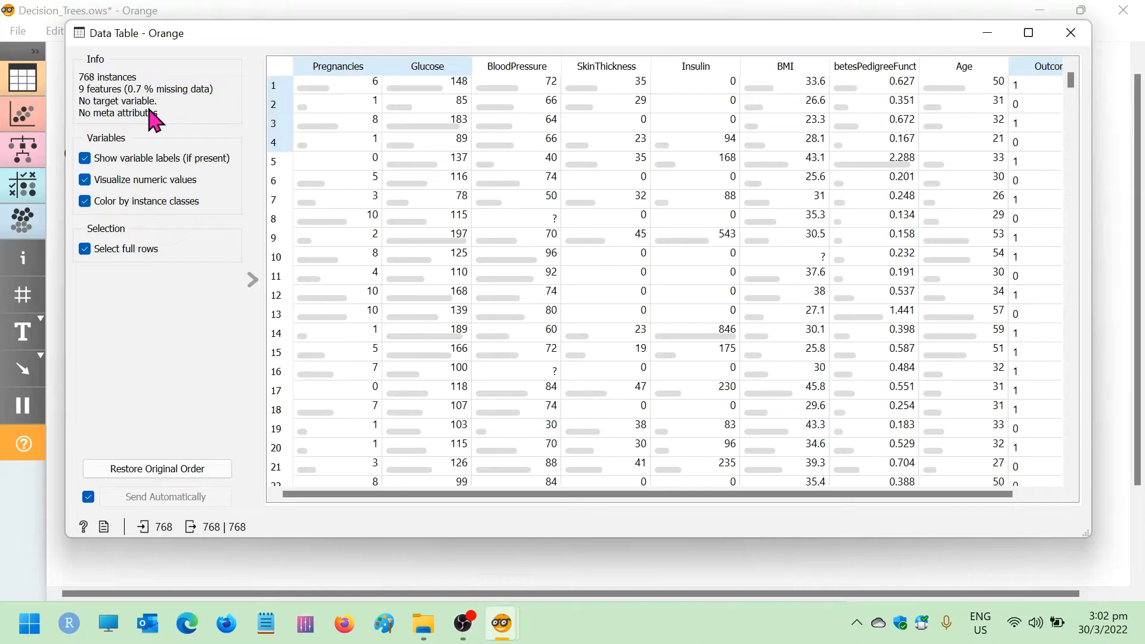
click(1071, 37)
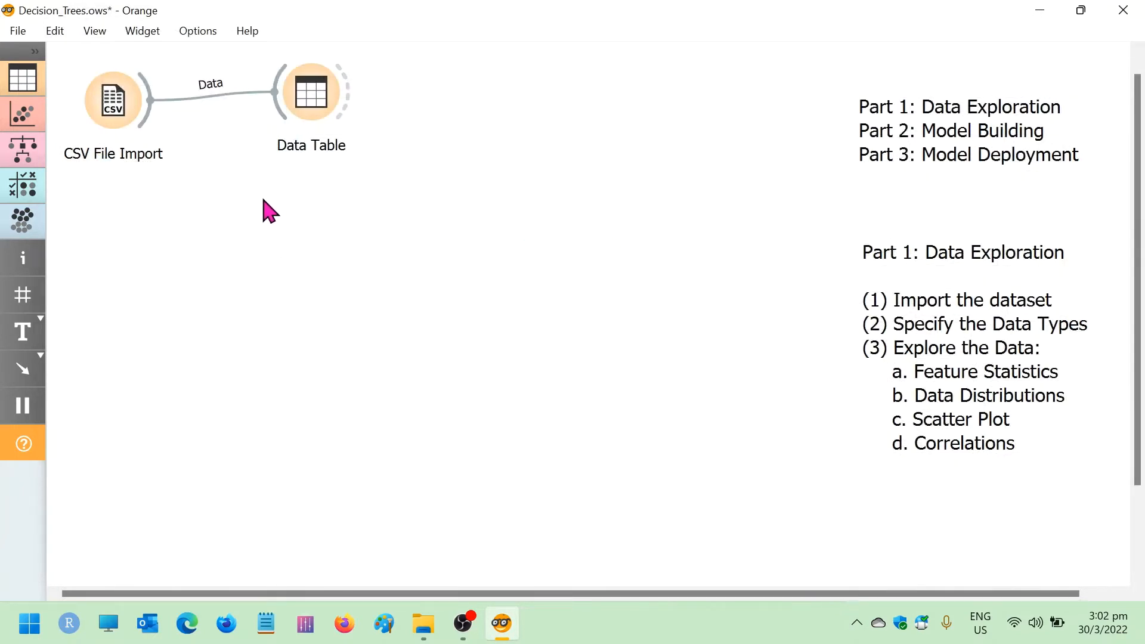
Add a Select Columns widget fed by CSV File Import and link its output to the Data Table
drag(148, 115, 230, 237)
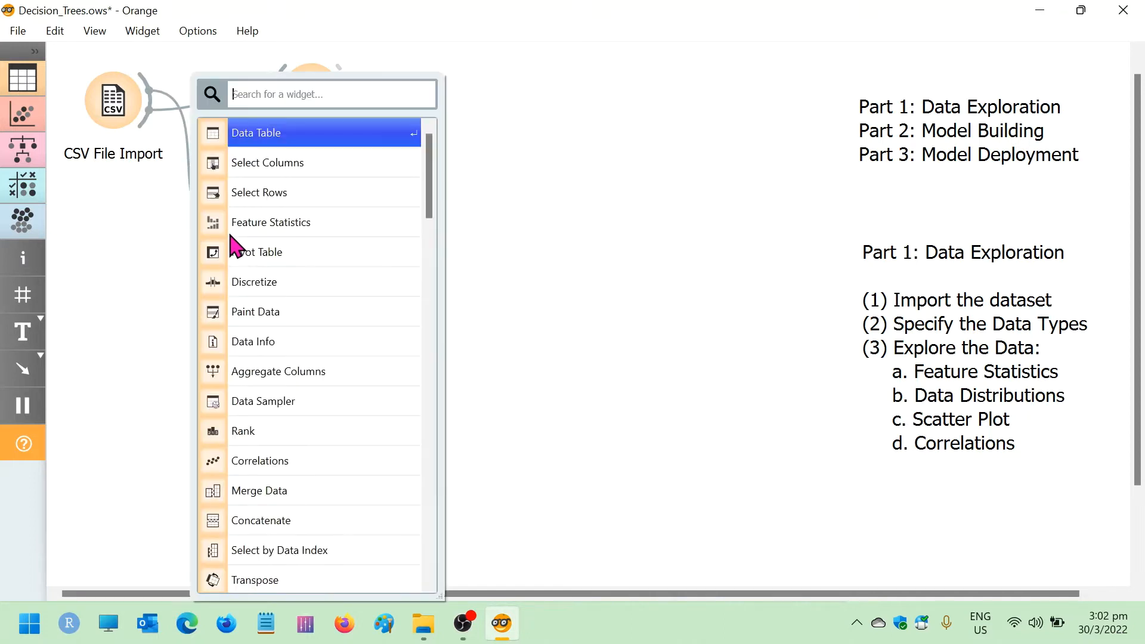
click(333, 170)
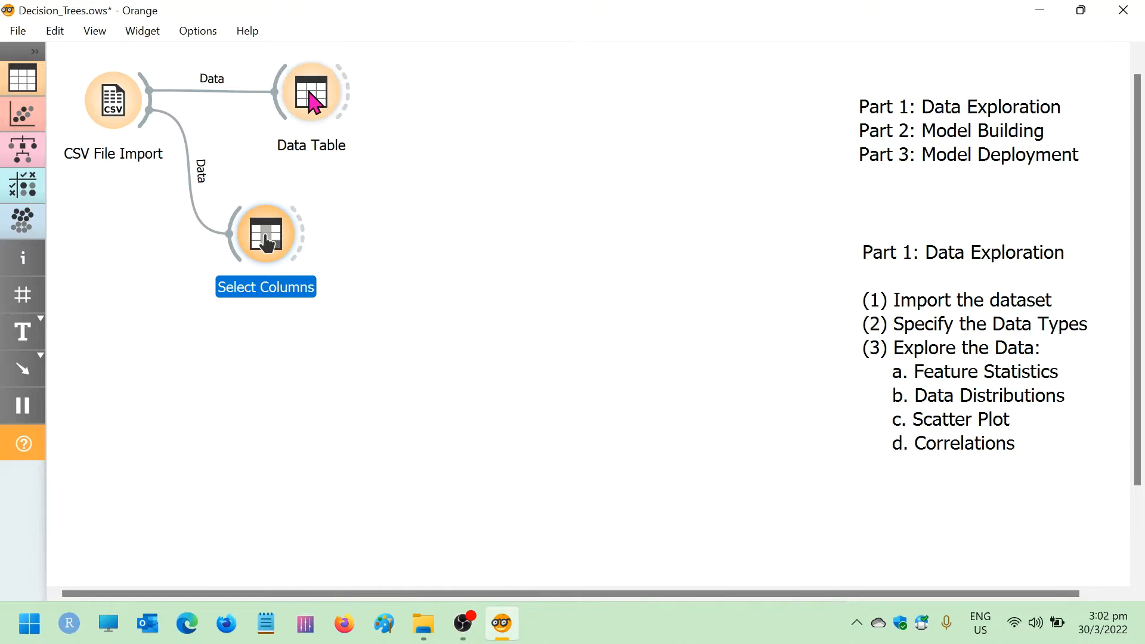
drag(309, 102, 428, 99)
drag(308, 224, 401, 95)
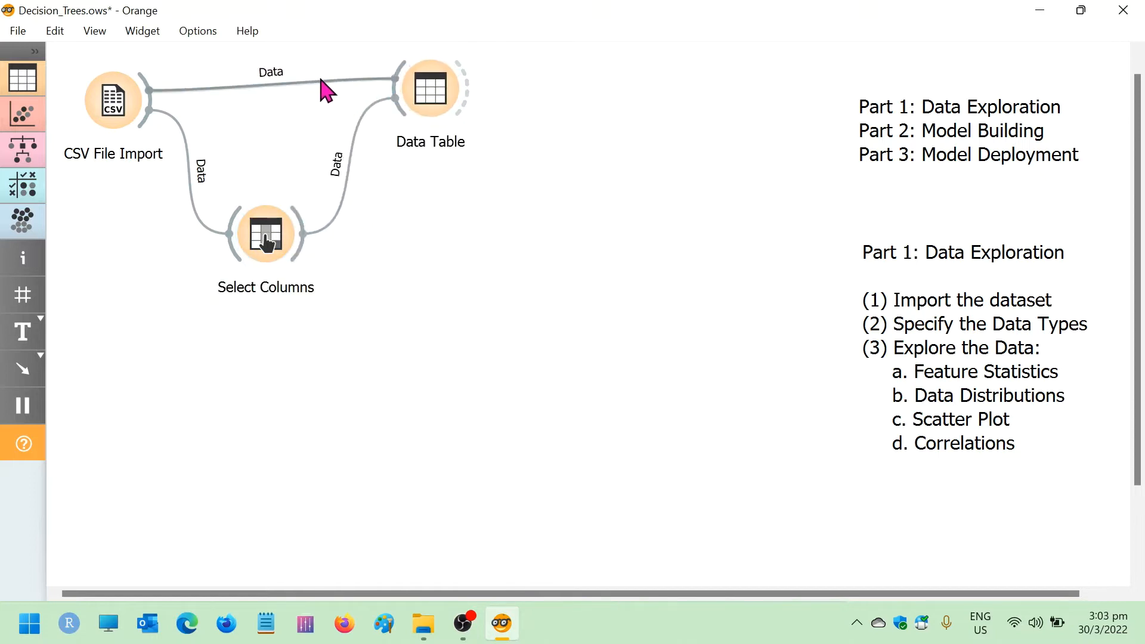
Remove the direct link from CSV File Import to Data Table and line up Select Columns between them
right_click(298, 84)
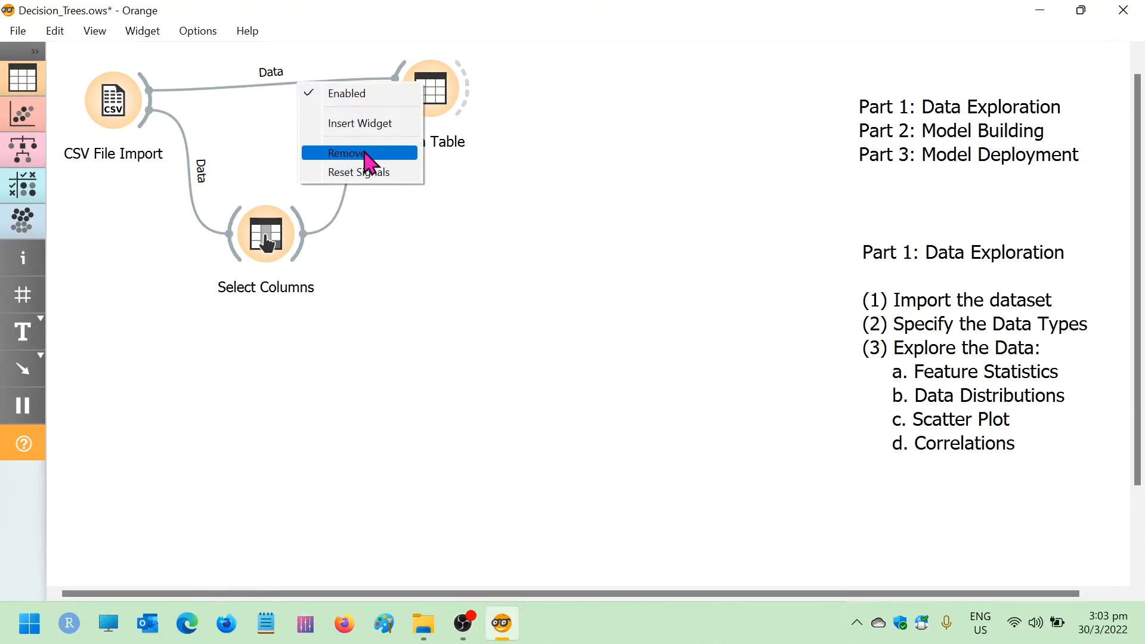
click(366, 154)
click(276, 232)
drag(271, 103, 262, 89)
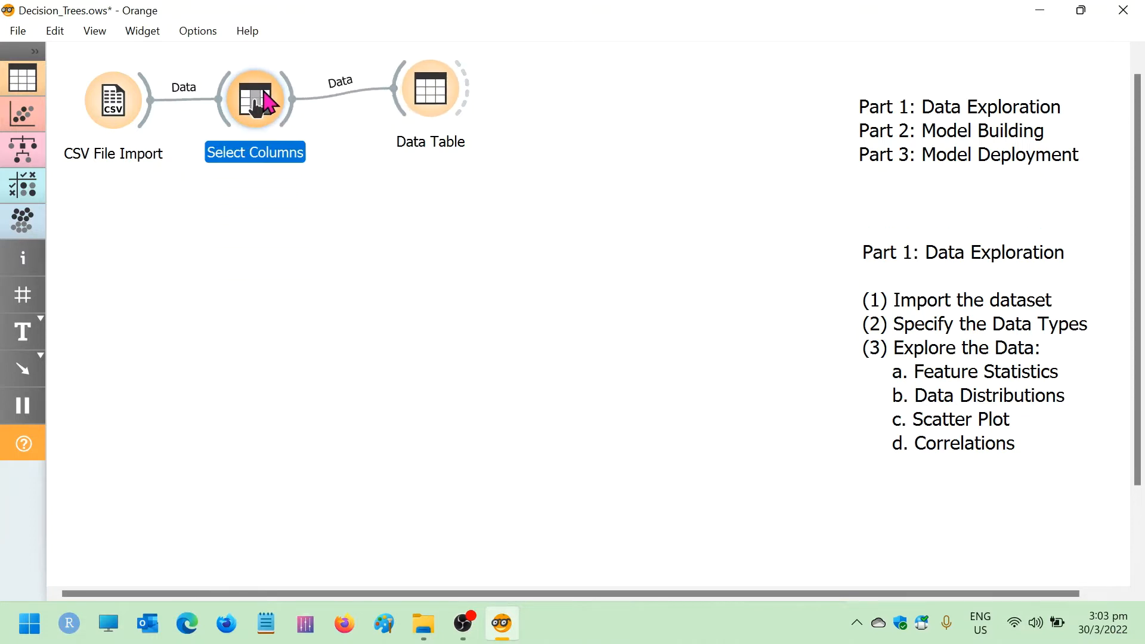
drag(439, 93, 423, 100)
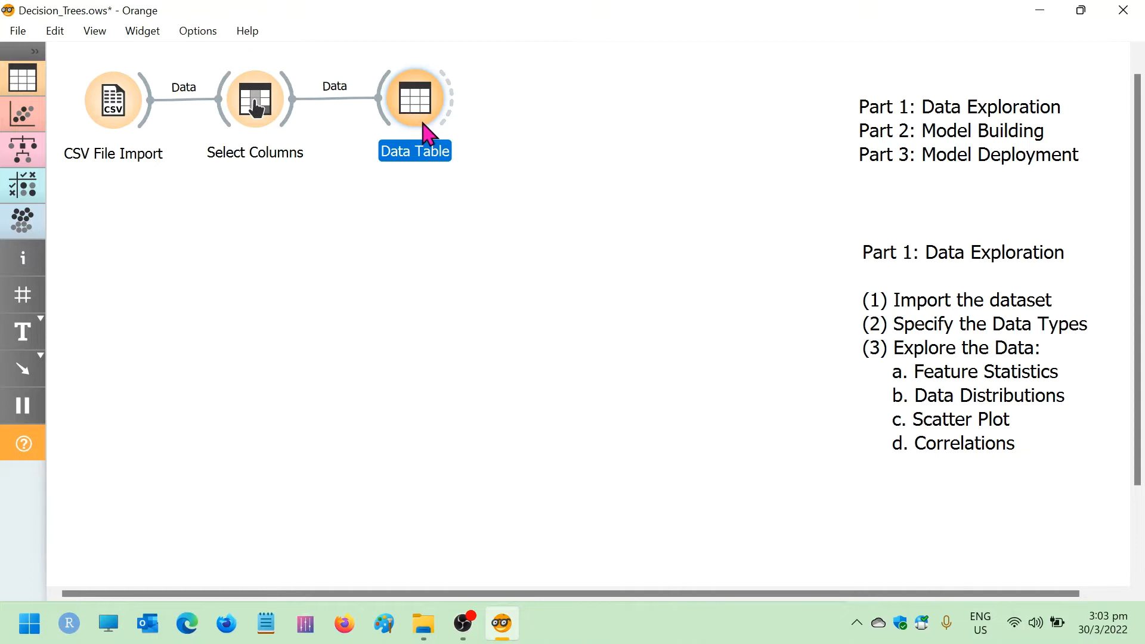
Assign Outcome as the target variable in Select Columns, leaving the remaining variables as features
double_click(250, 101)
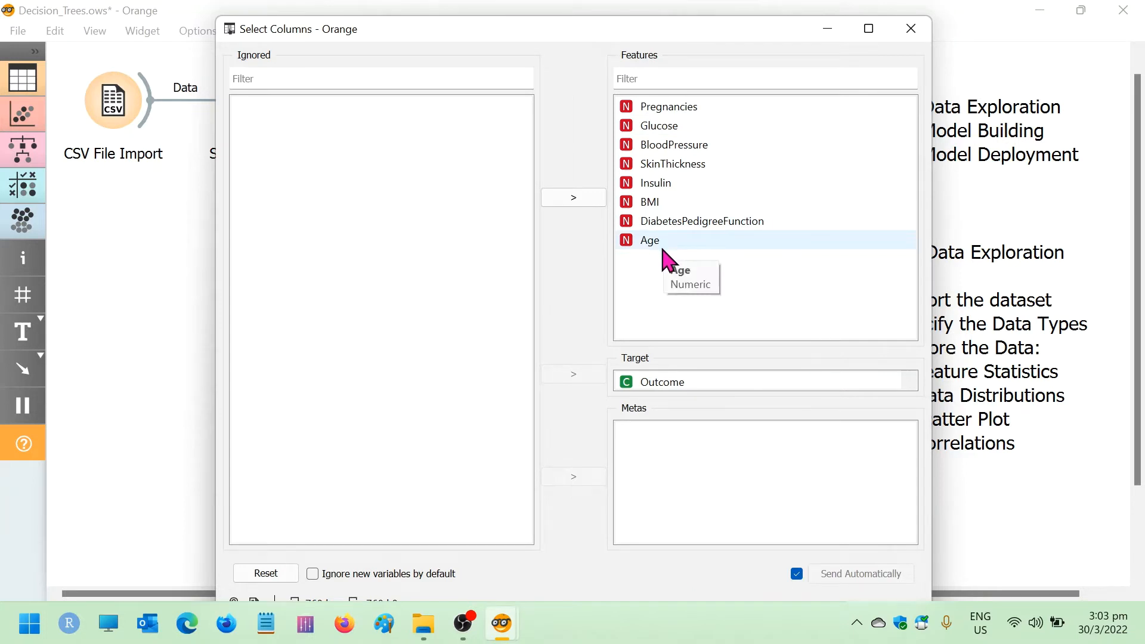
click(913, 31)
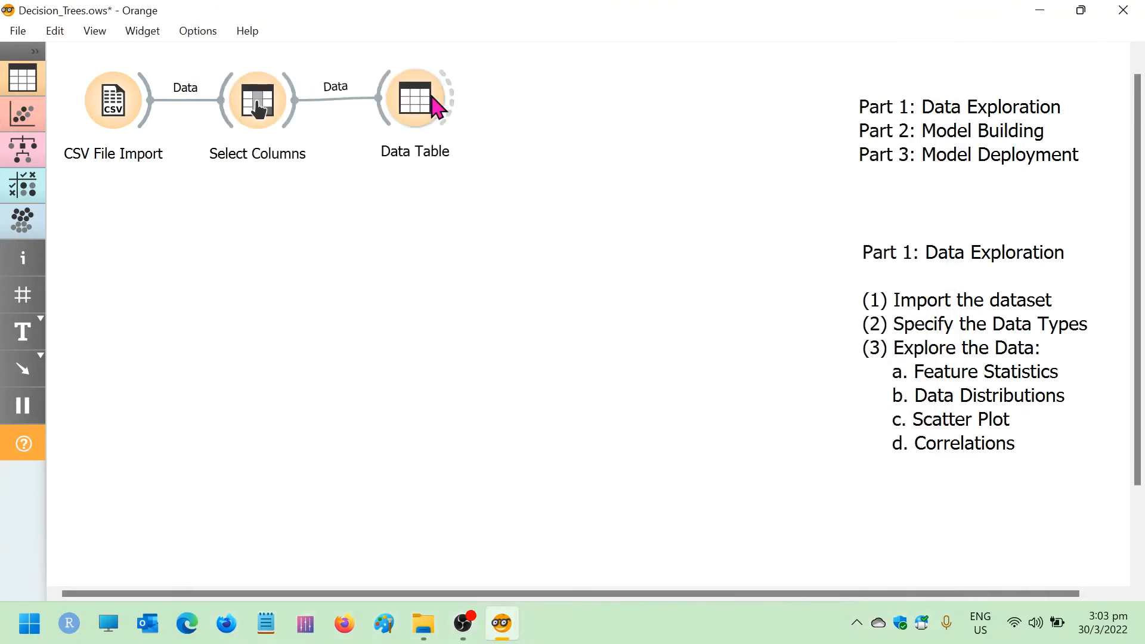
Inspect the Data Table in a window widened to fit the Age column, comparing the bars with and without coloring by instance classes
double_click(418, 111)
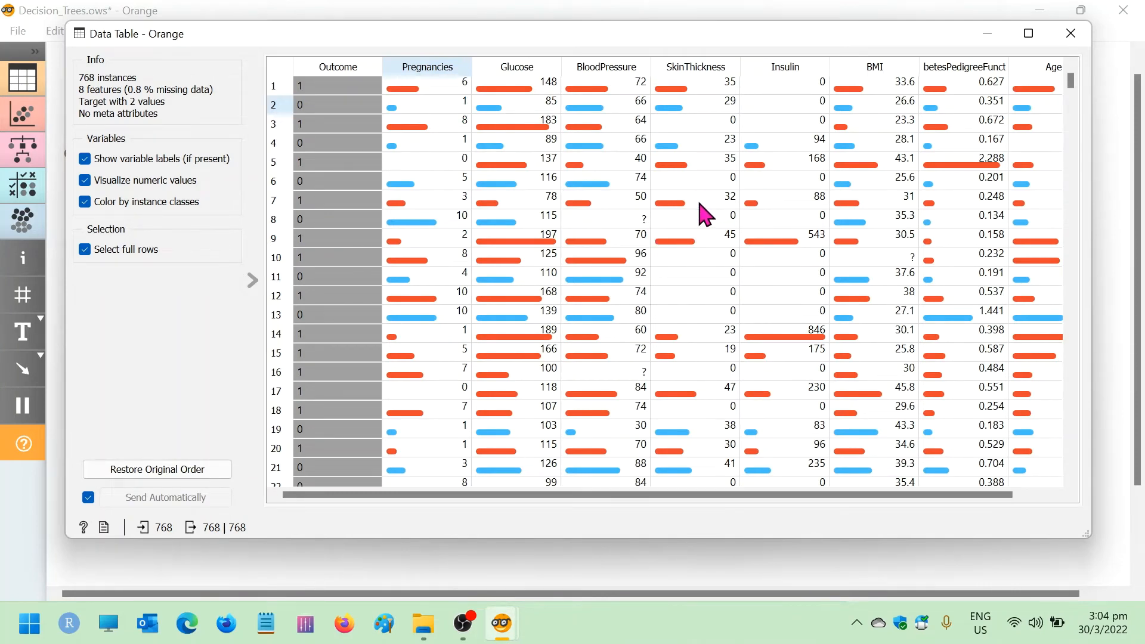
drag(658, 29, 630, 17)
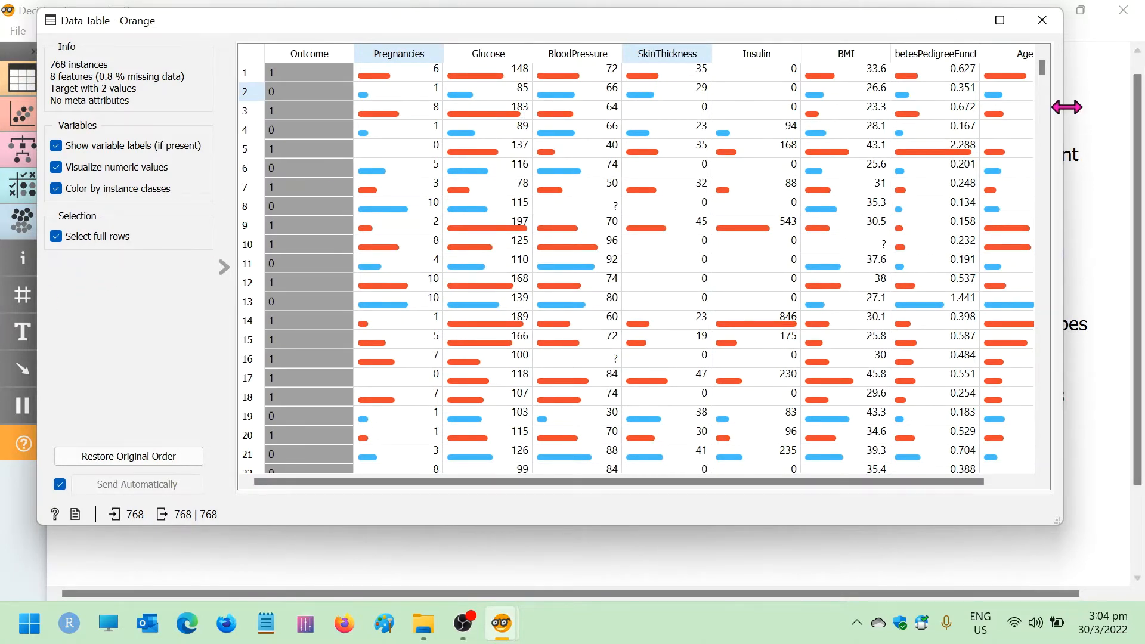
drag(1066, 108, 1108, 108)
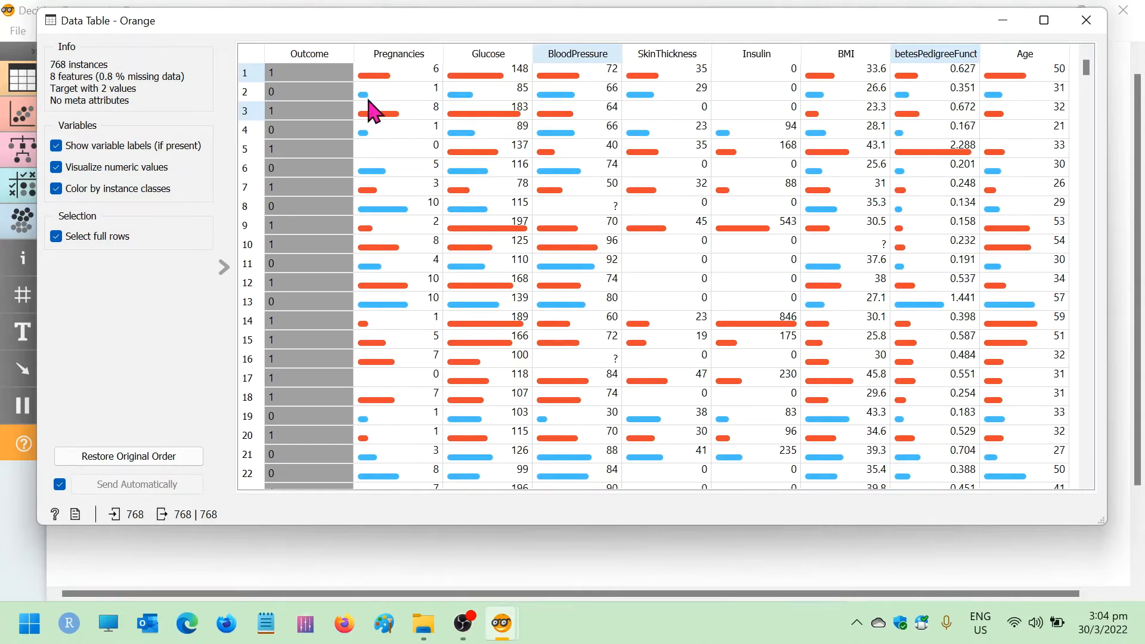
click(57, 189)
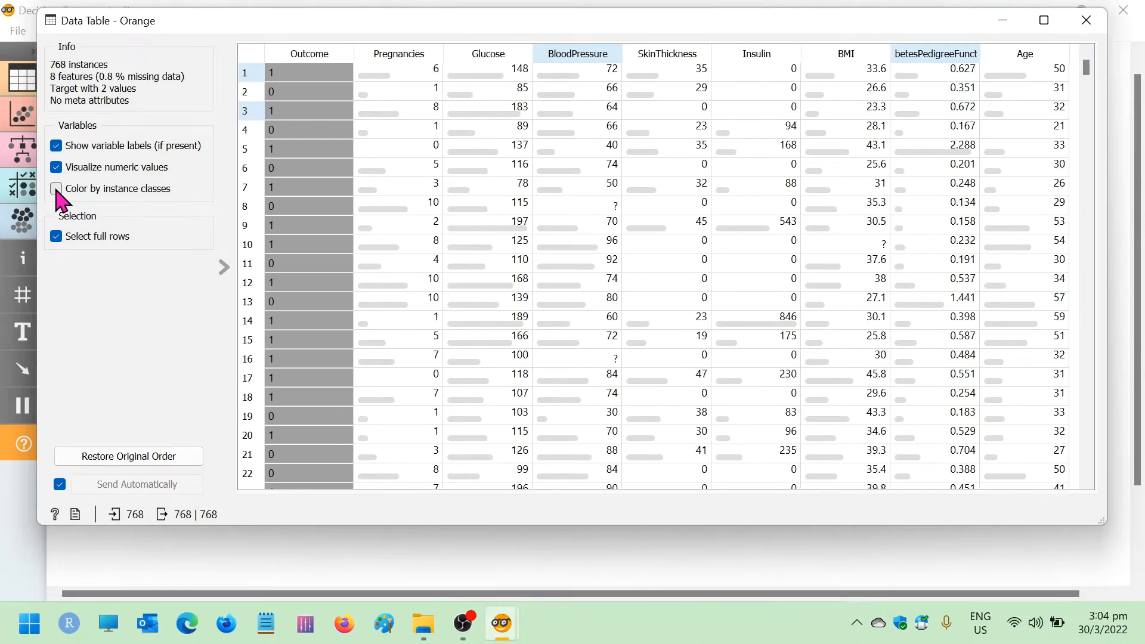
click(57, 189)
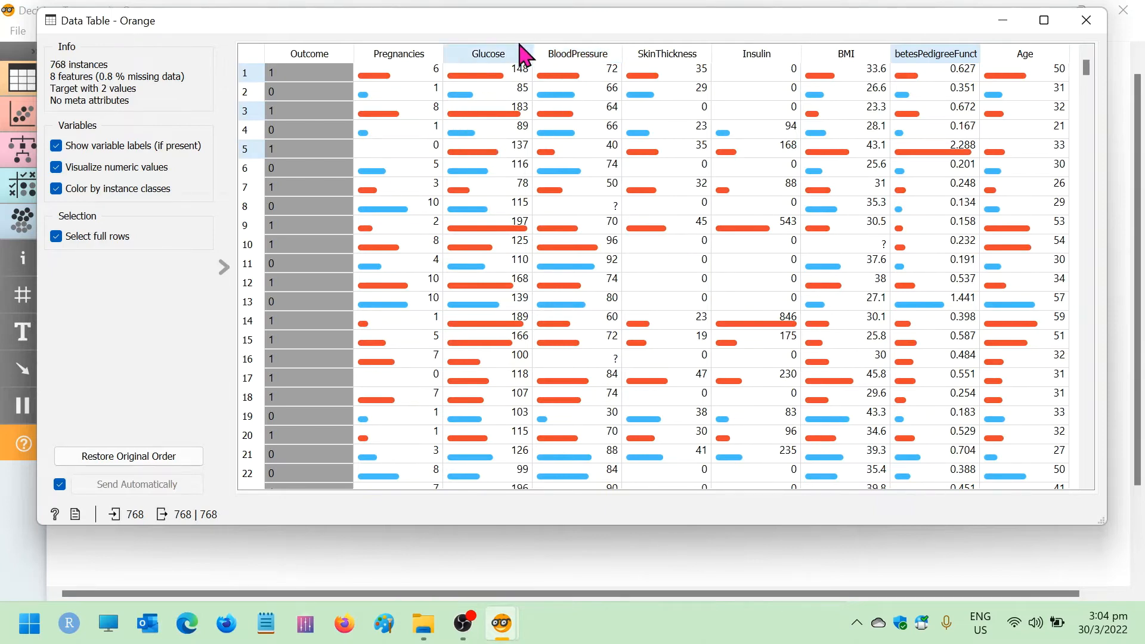
Examine the diabetes records sorted by Glucose and by BMI, each in ascending and descending order, and close the Data Table
click(488, 55)
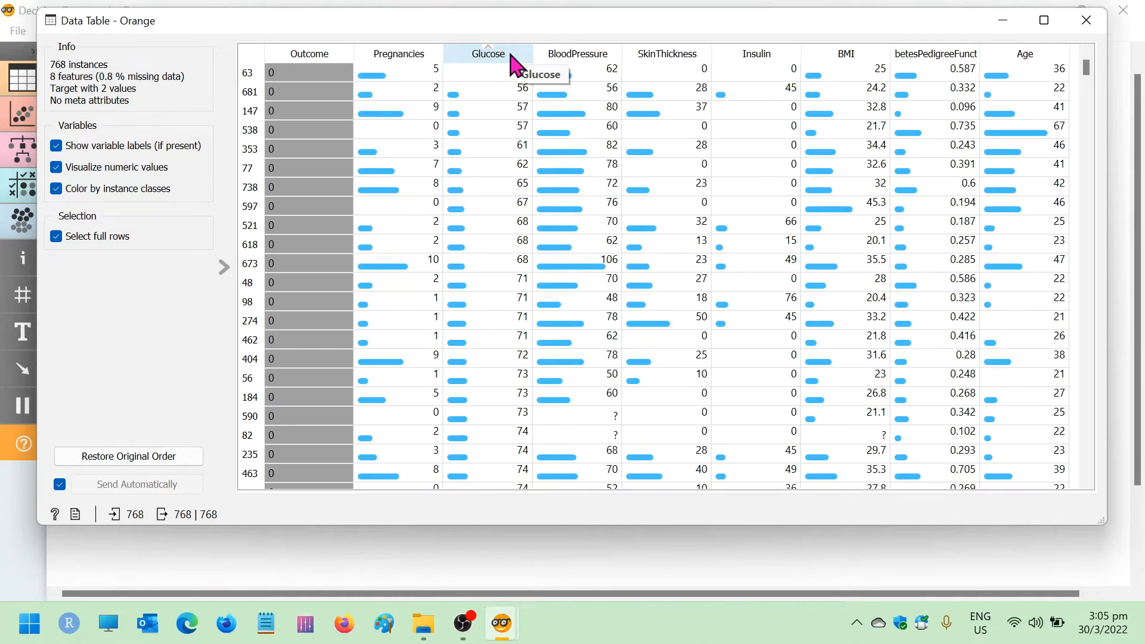
click(511, 62)
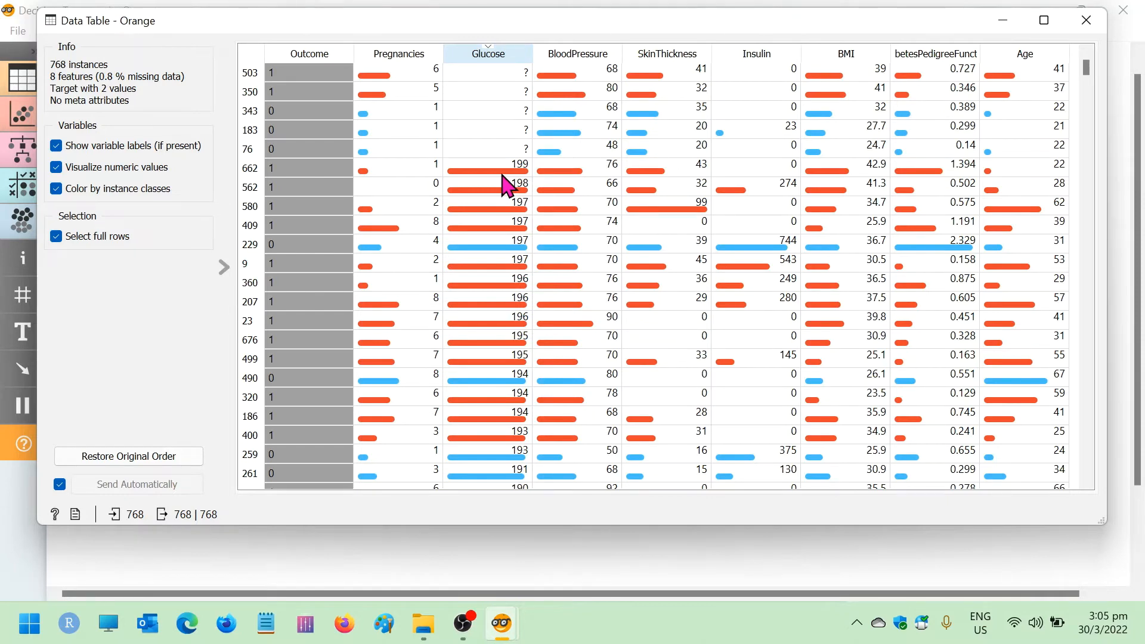
click(503, 54)
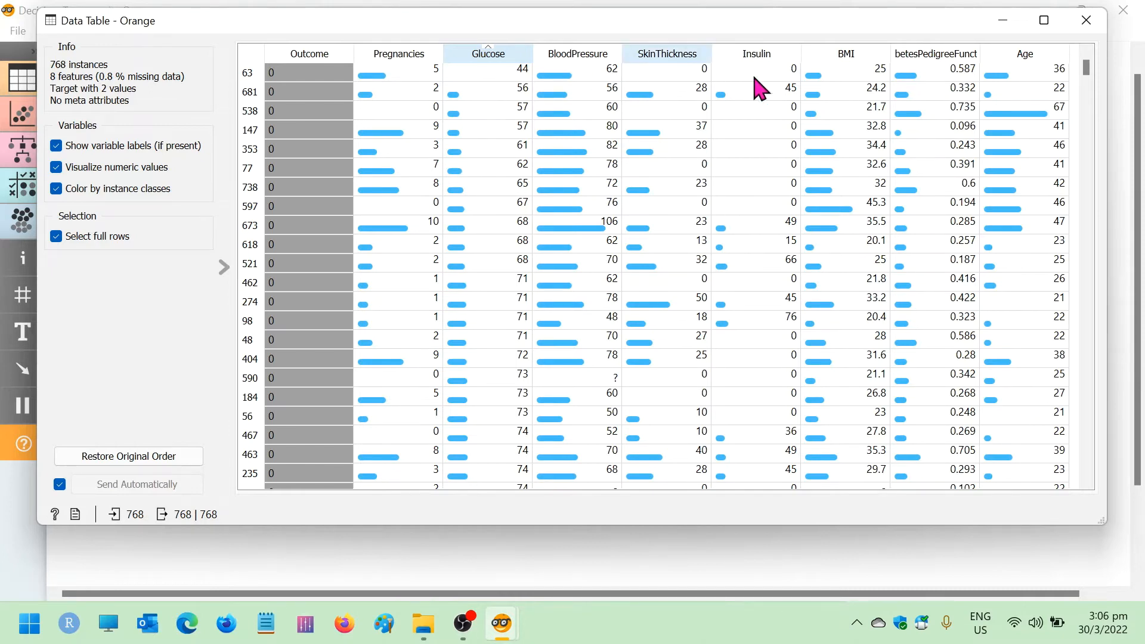
click(854, 54)
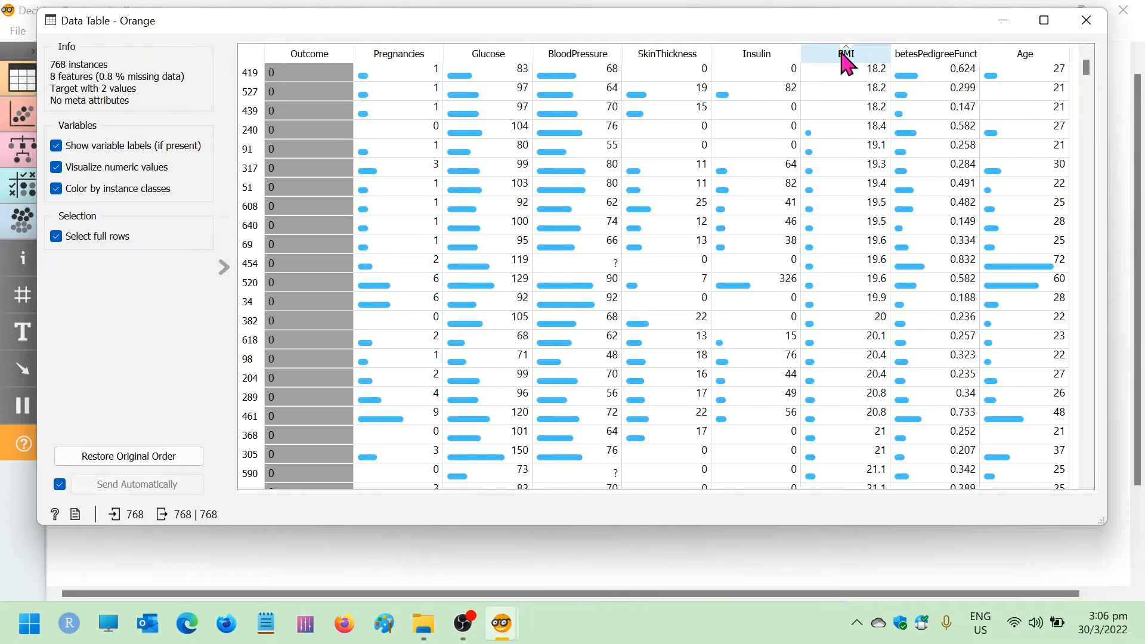
click(843, 54)
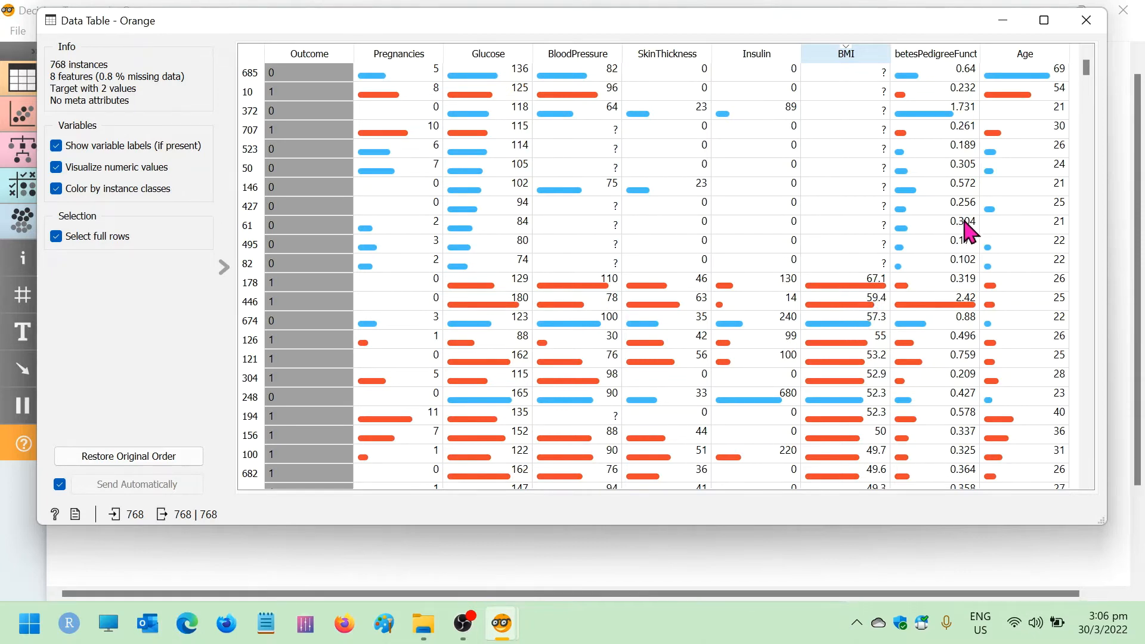
click(1086, 20)
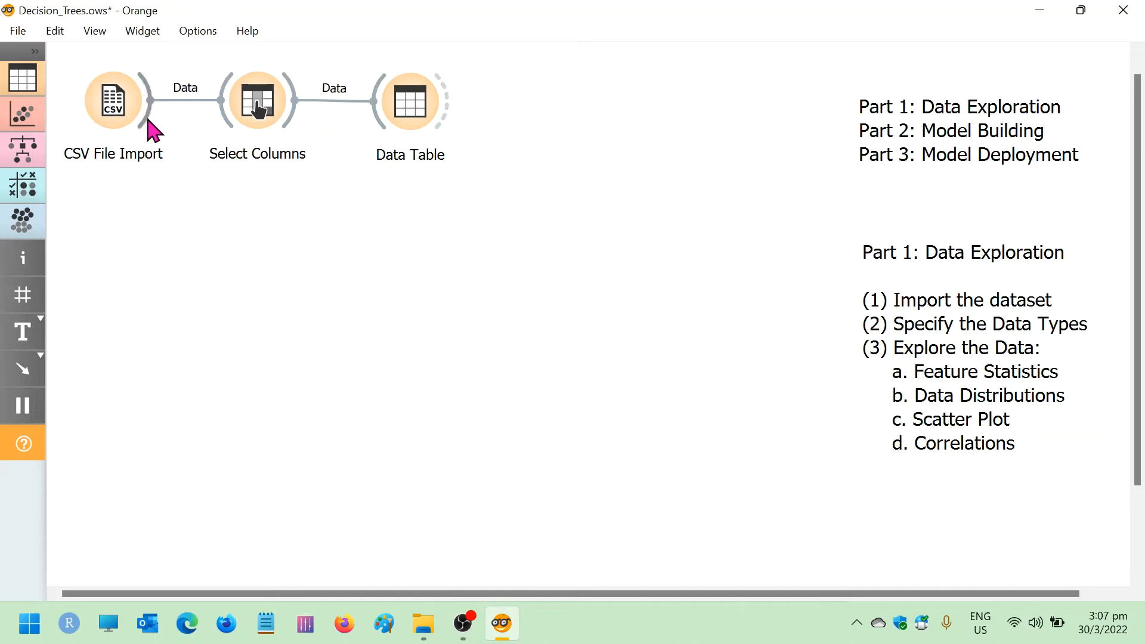
Add a Feature Statistics widget fed by CSV File Import and review each variable's distribution and summary statistics
drag(149, 125, 248, 291)
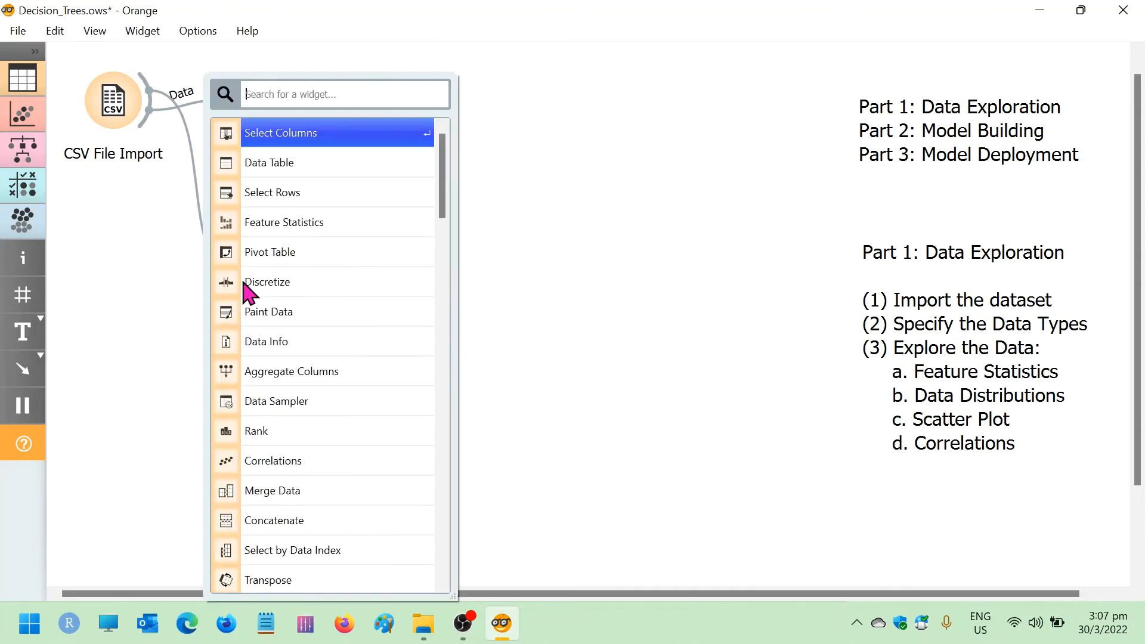
click(310, 230)
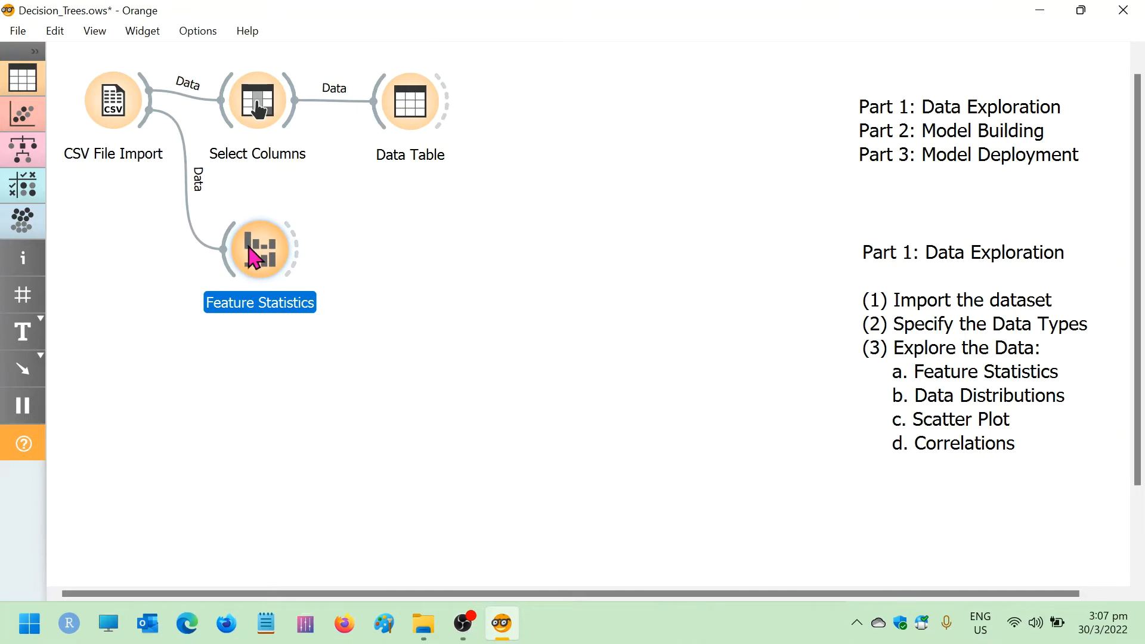
double_click(262, 253)
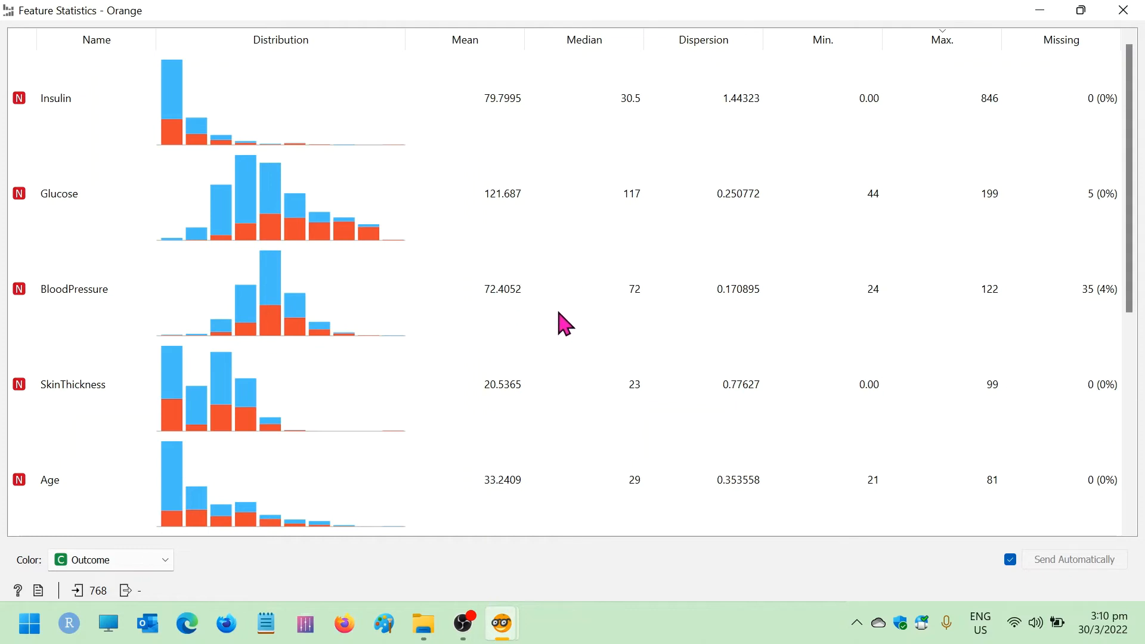
click(1124, 10)
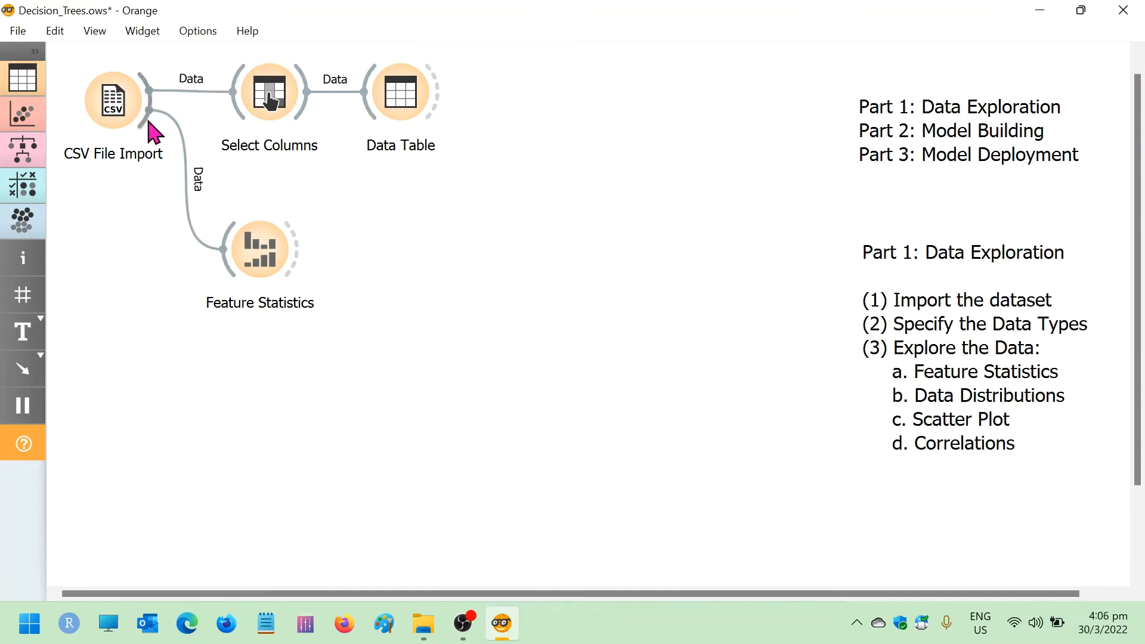
Add a Distributions widget fed by CSV File Import and set the bin width of the Pregnancies histogram to 1
drag(145, 122, 245, 379)
click(305, 140)
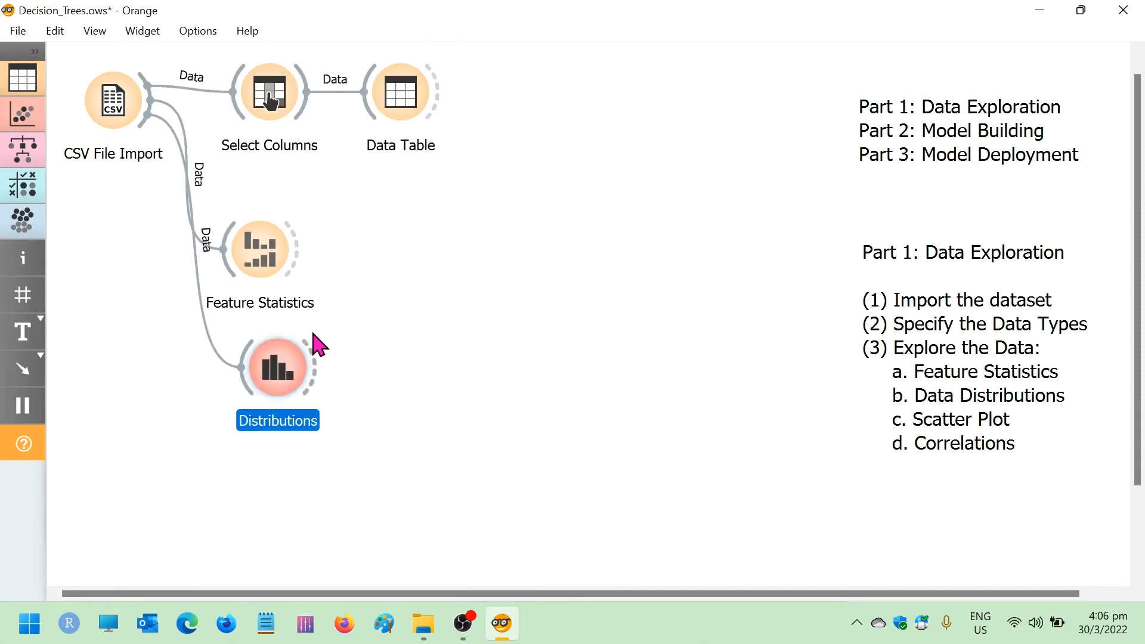
double_click(277, 388)
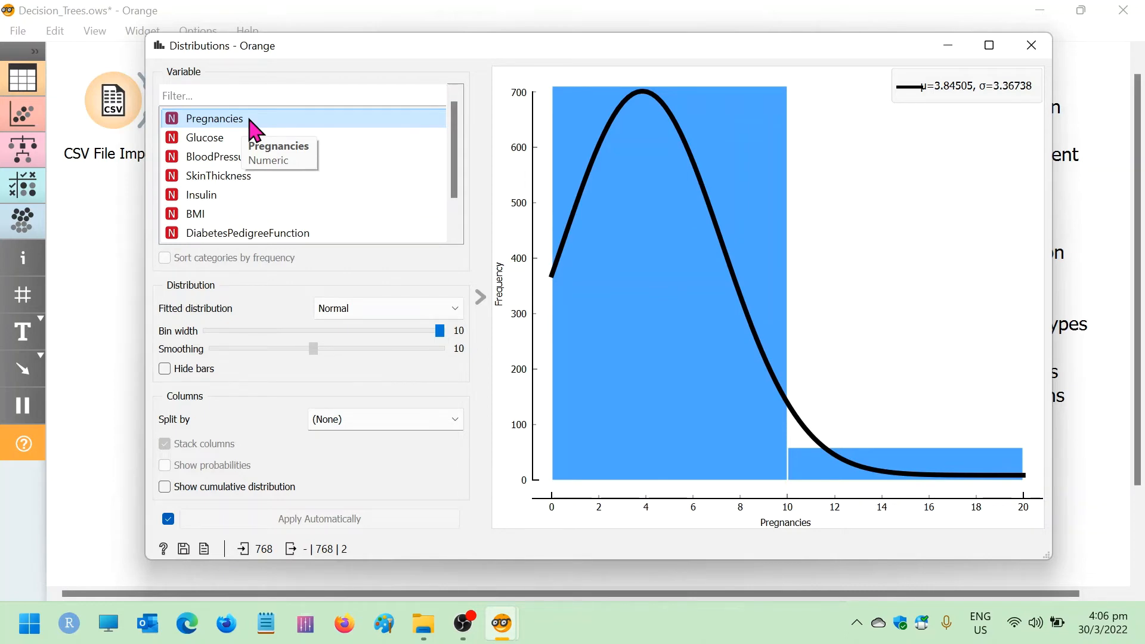
click(774, 383)
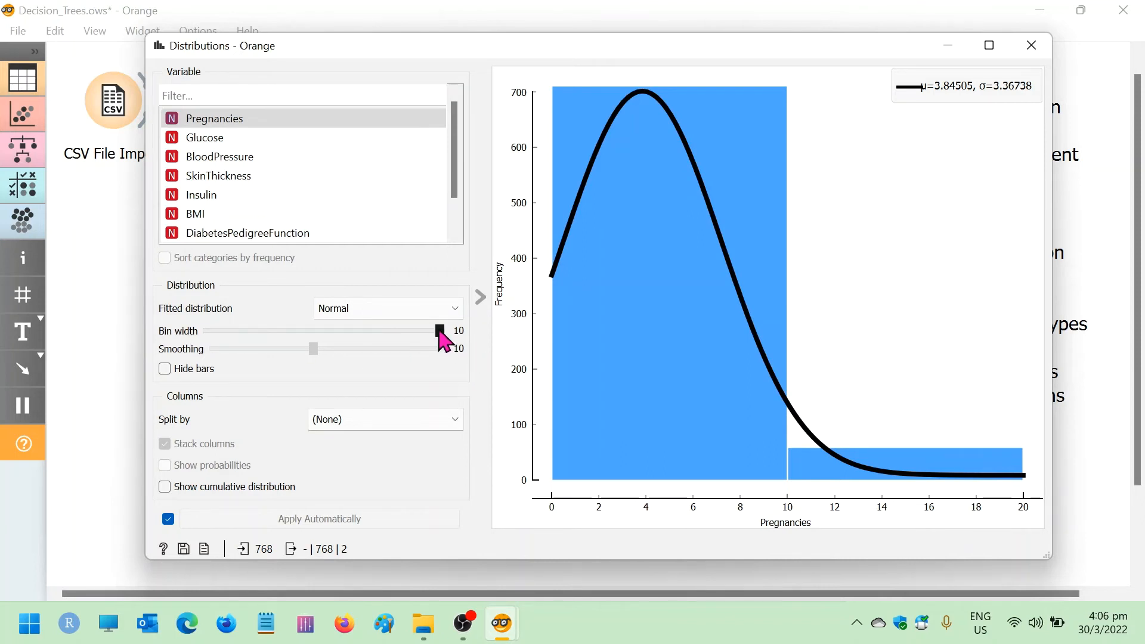
drag(441, 331, 215, 349)
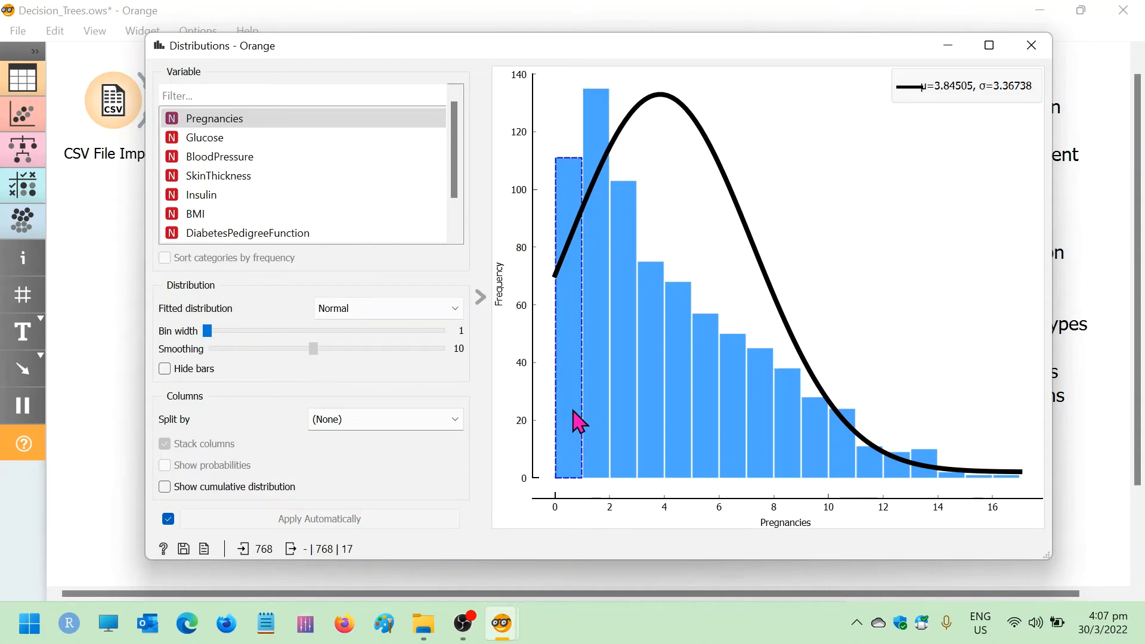
Examine the frequencies of individual bars in the Pregnancies histogram and compare the bars with the fitted normal curve
mouse_move(574, 412)
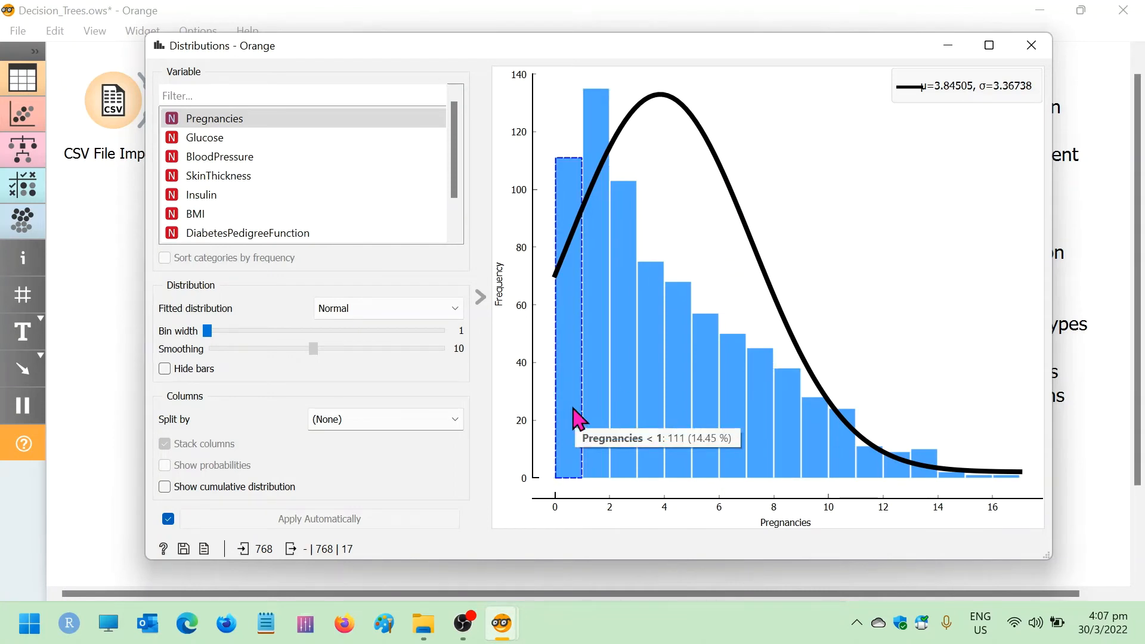
click(572, 417)
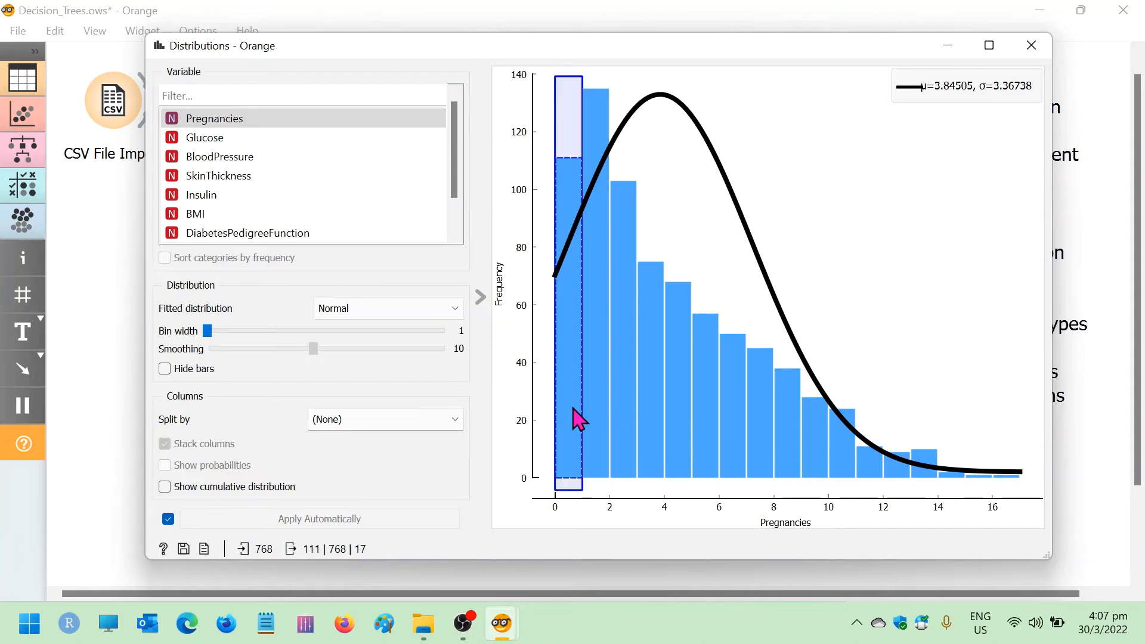
click(603, 339)
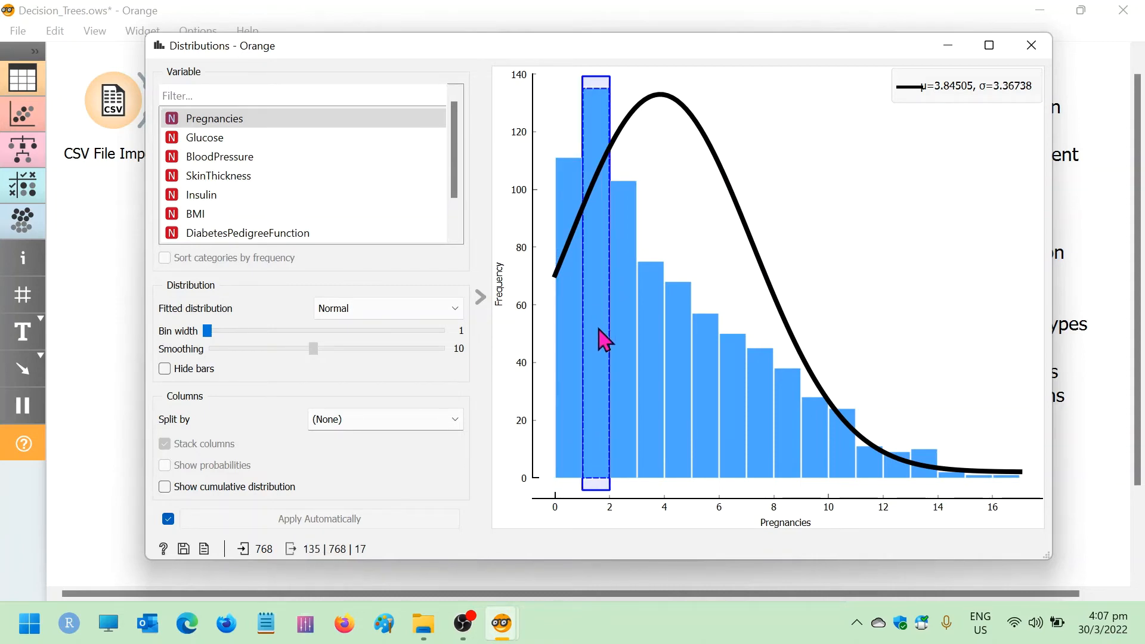
click(622, 347)
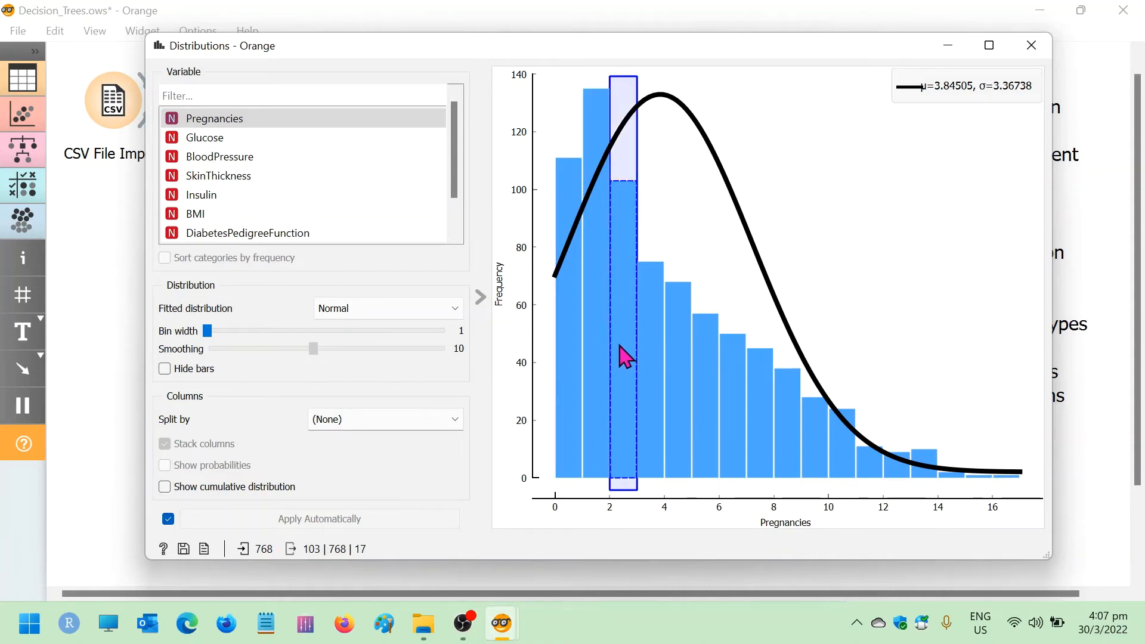
click(909, 328)
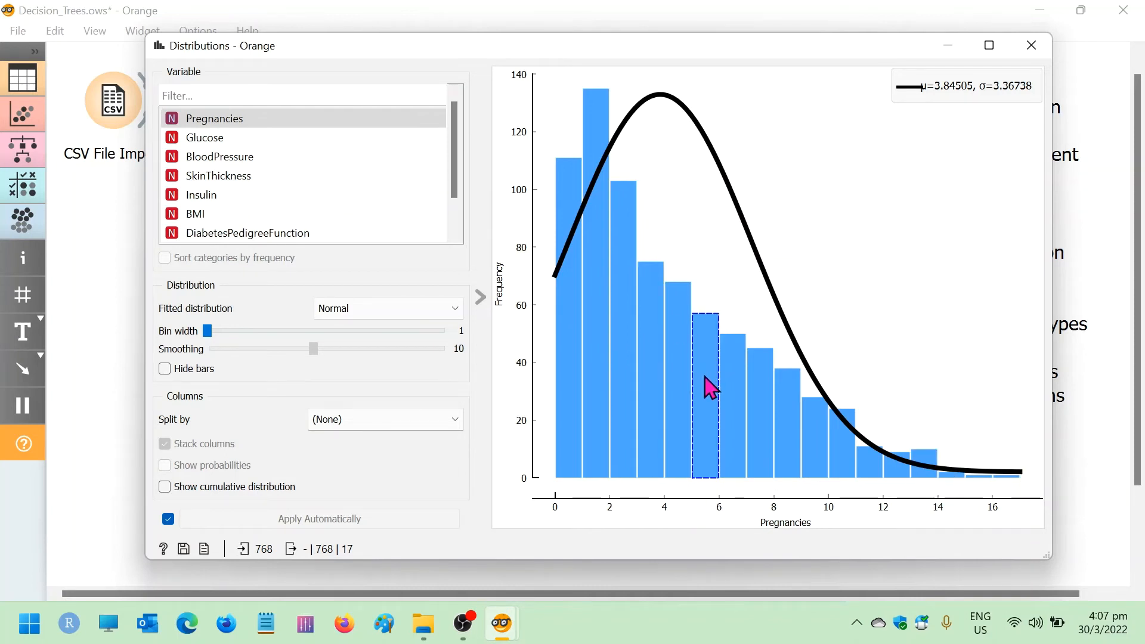
mouse_move(706, 378)
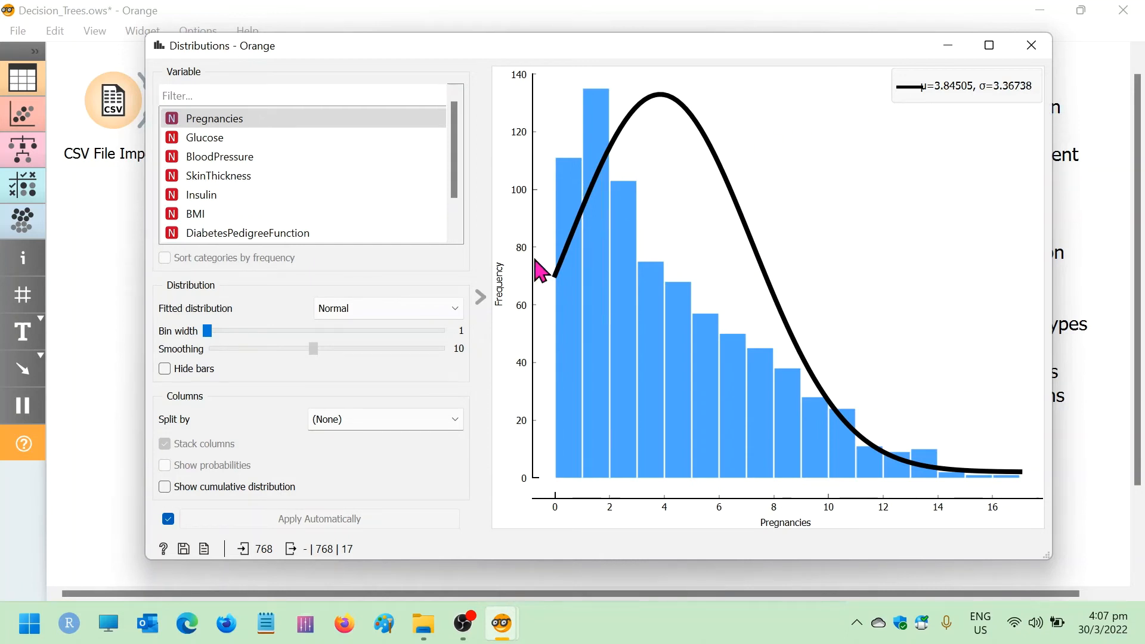
click(588, 224)
click(624, 128)
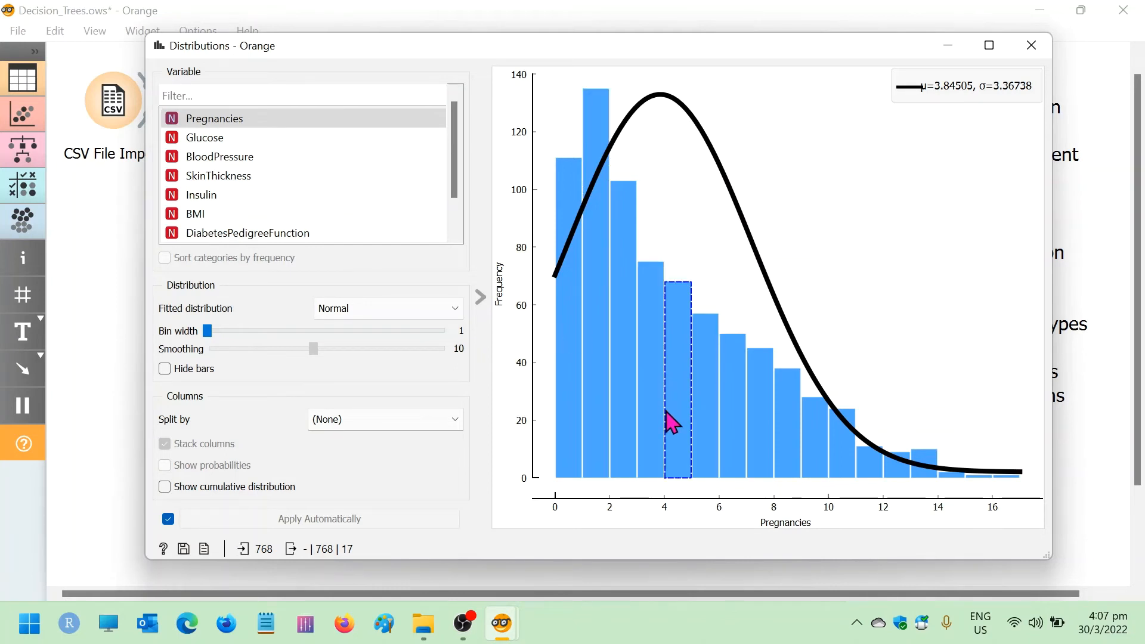
mouse_move(660, 428)
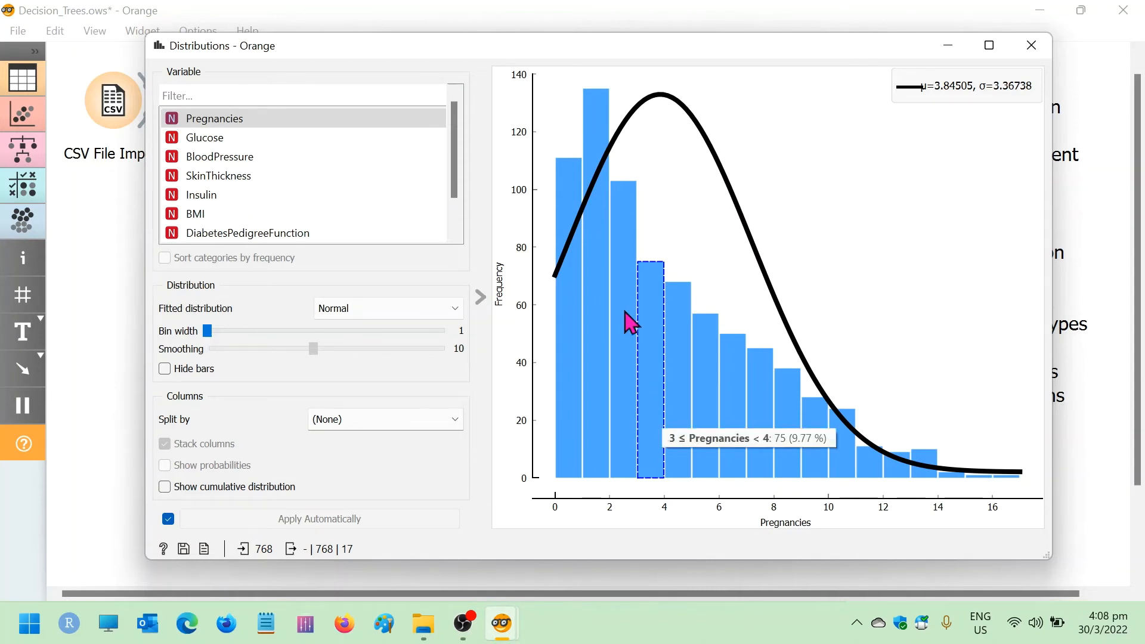
Switch the Distributions plot to BloodPressure and inspect the frequencies of its individual bars
click(247, 173)
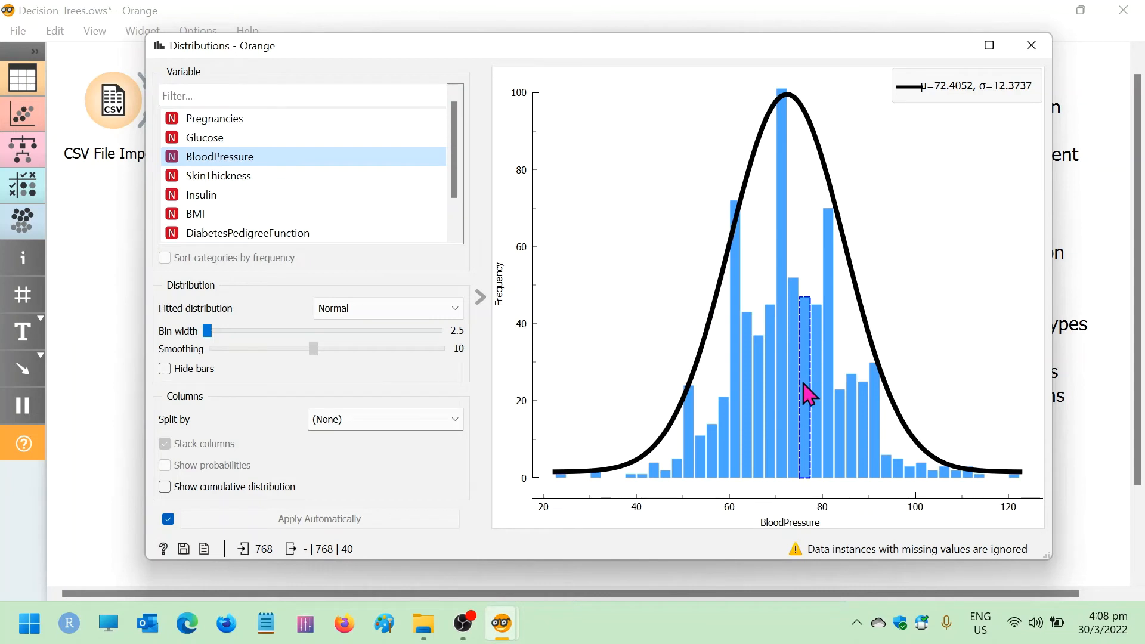
mouse_move(803, 385)
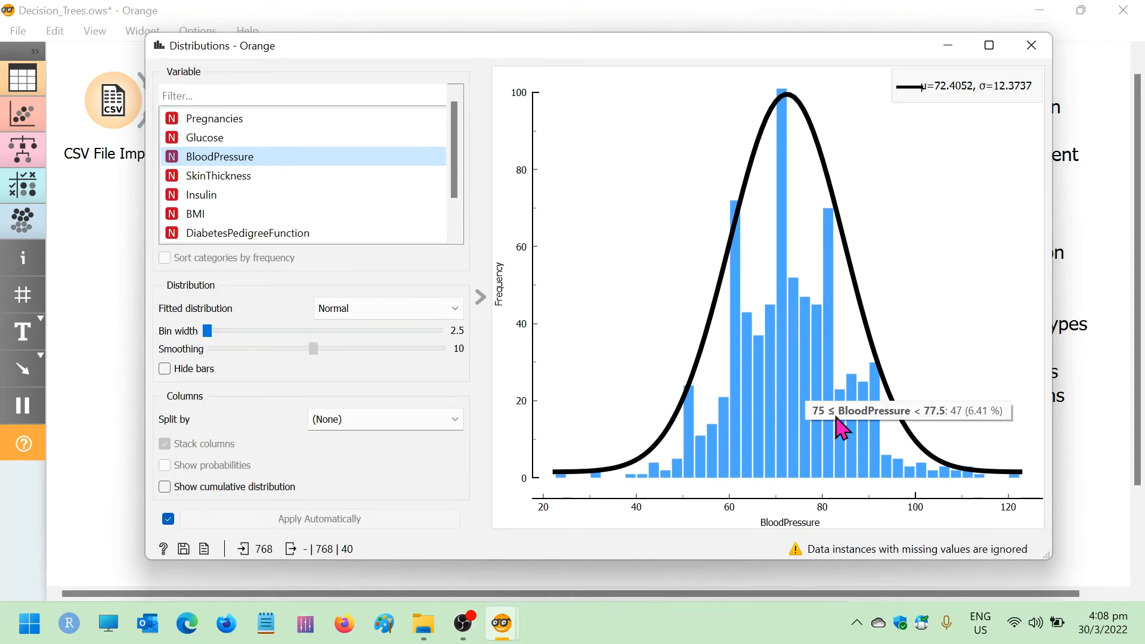
mouse_move(872, 440)
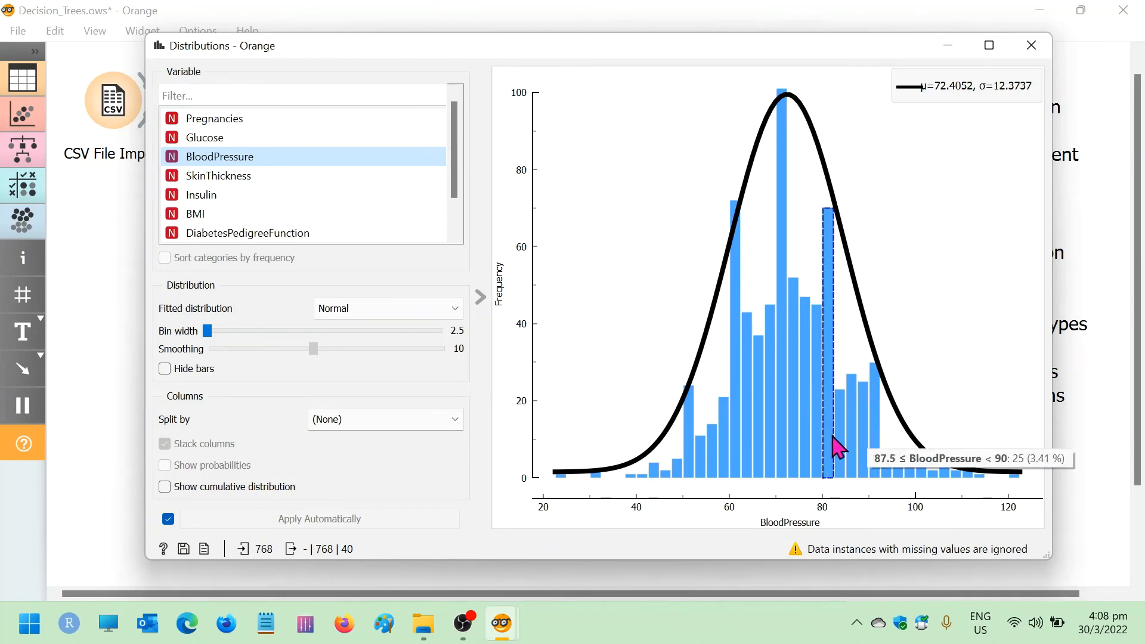
mouse_move(818, 441)
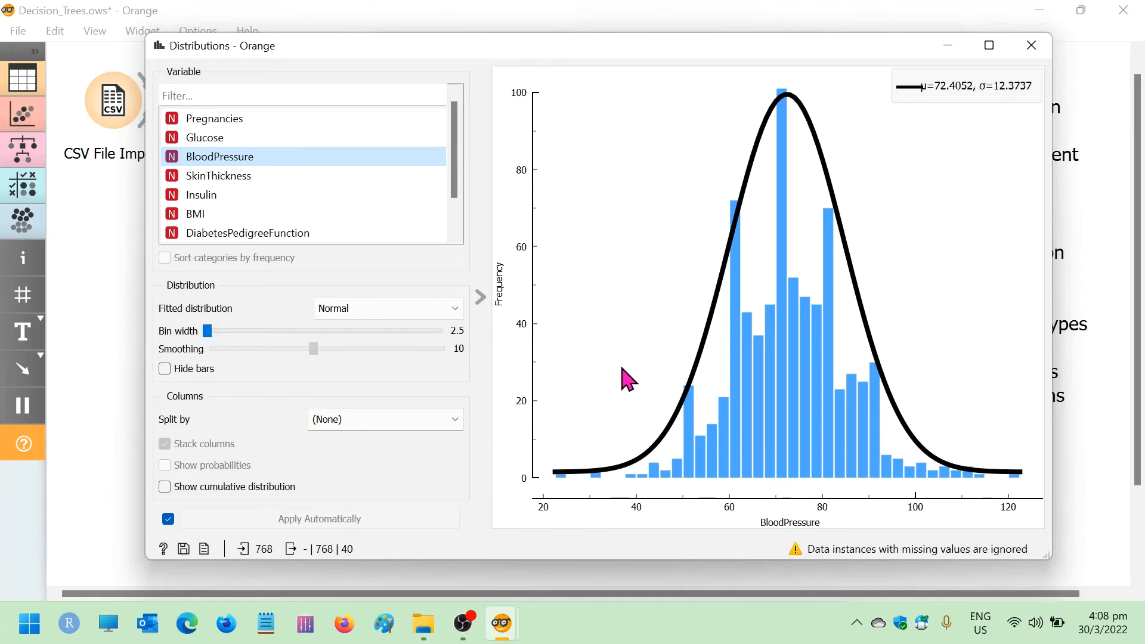
Split the BloodPressure distribution by Outcome, compare the two classes, and close the Distributions window
click(415, 431)
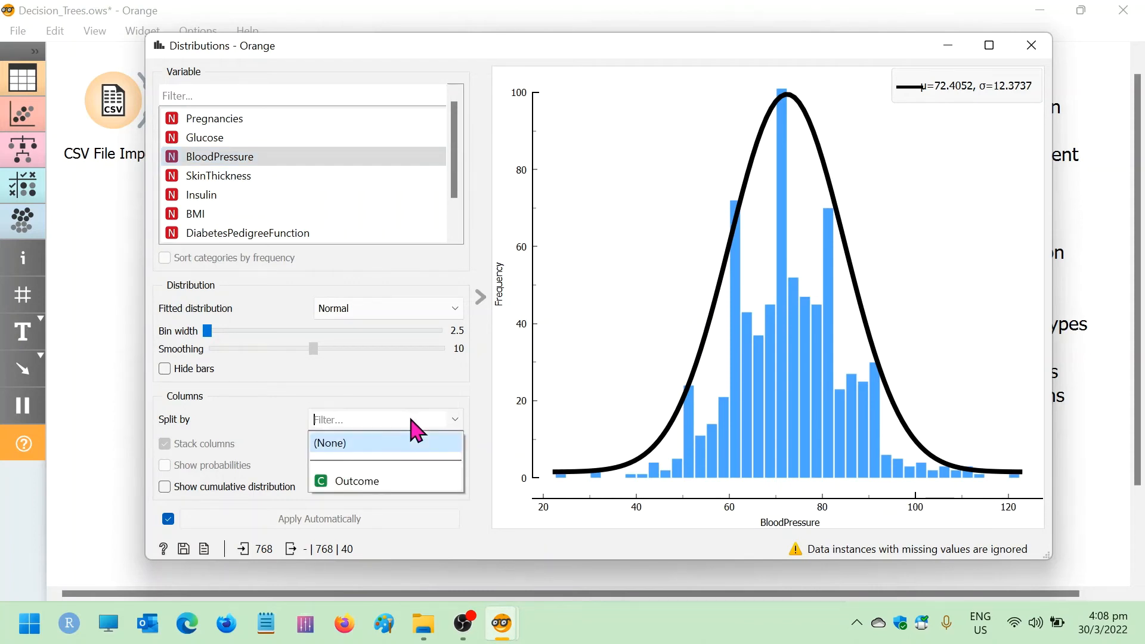
click(368, 482)
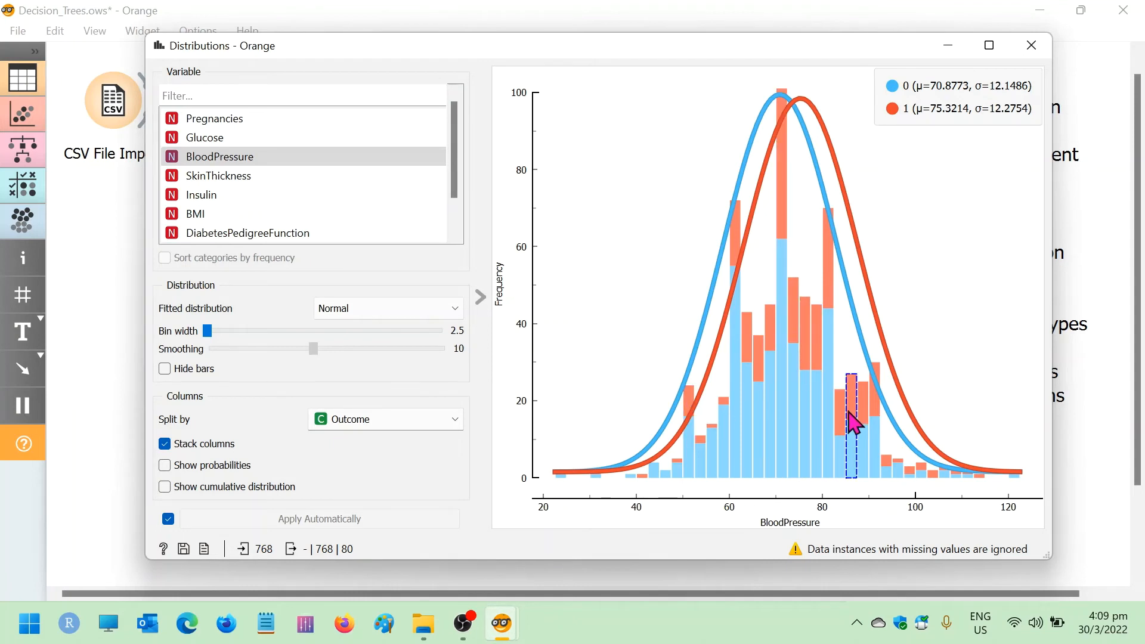
mouse_move(837, 422)
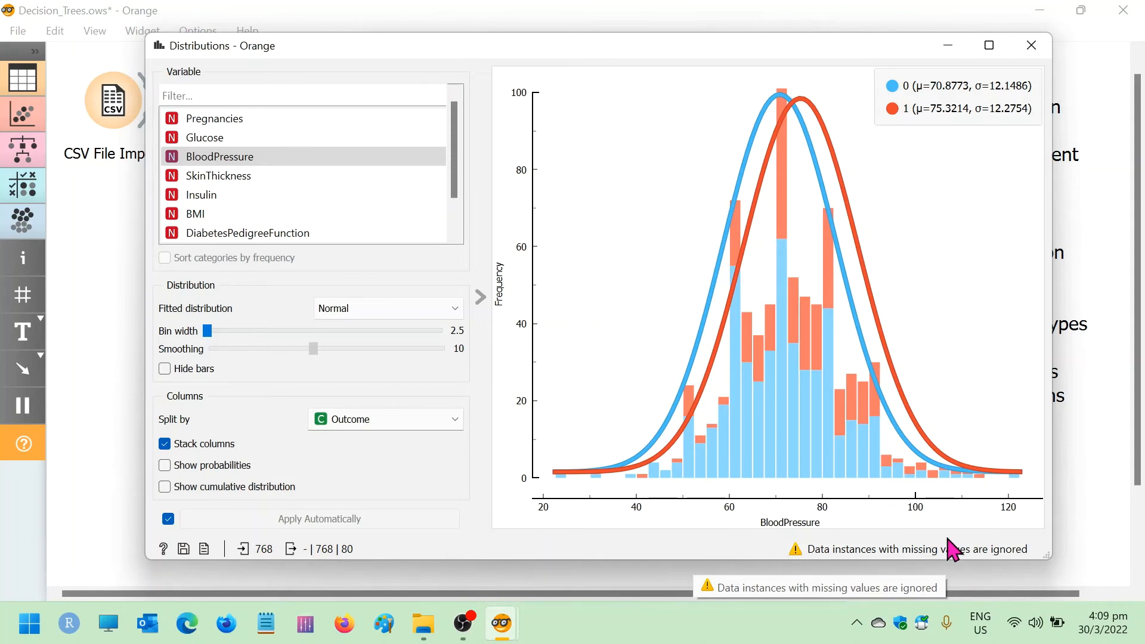
click(1037, 46)
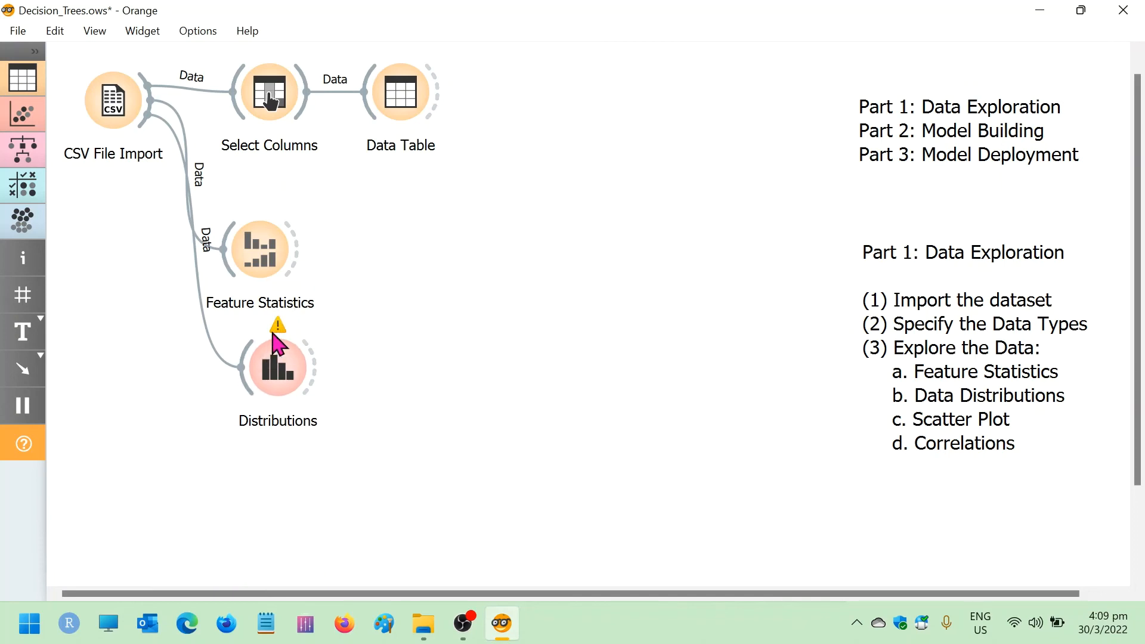
Add a Scatter Plot widget fed by CSV File Import below Distributions and open it
mouse_move(280, 331)
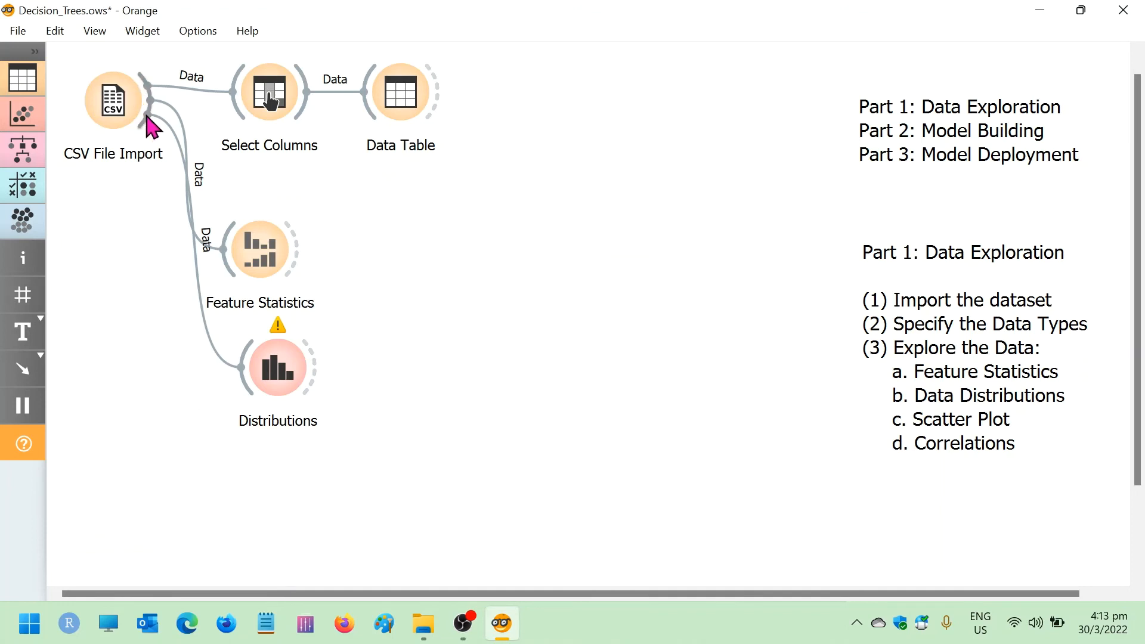
drag(146, 124, 235, 513)
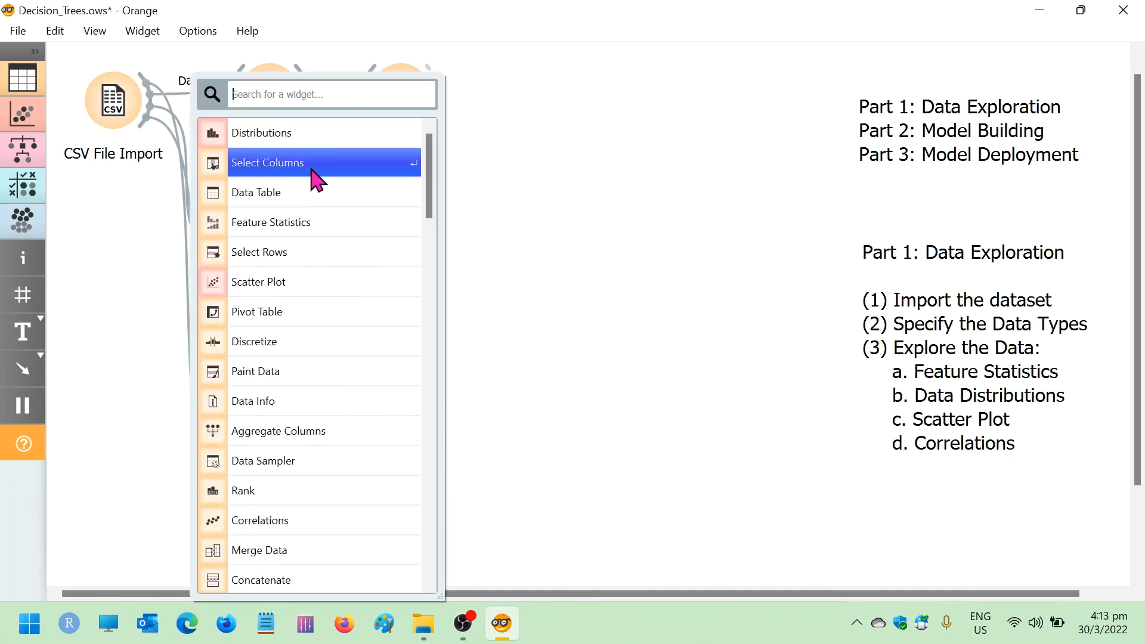
click(286, 285)
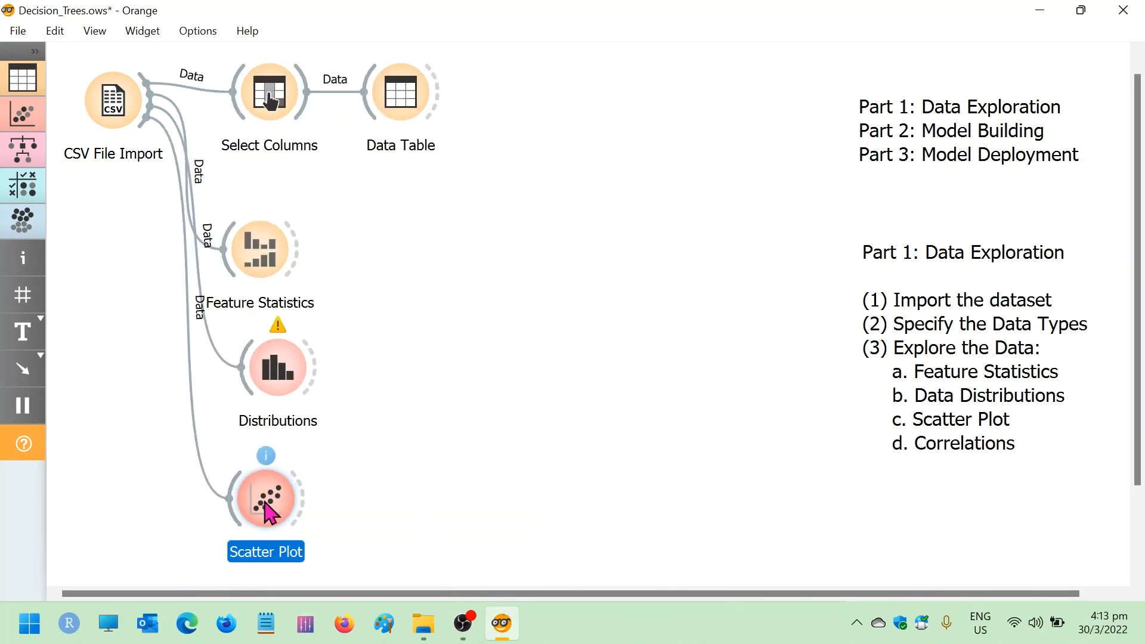
double_click(268, 510)
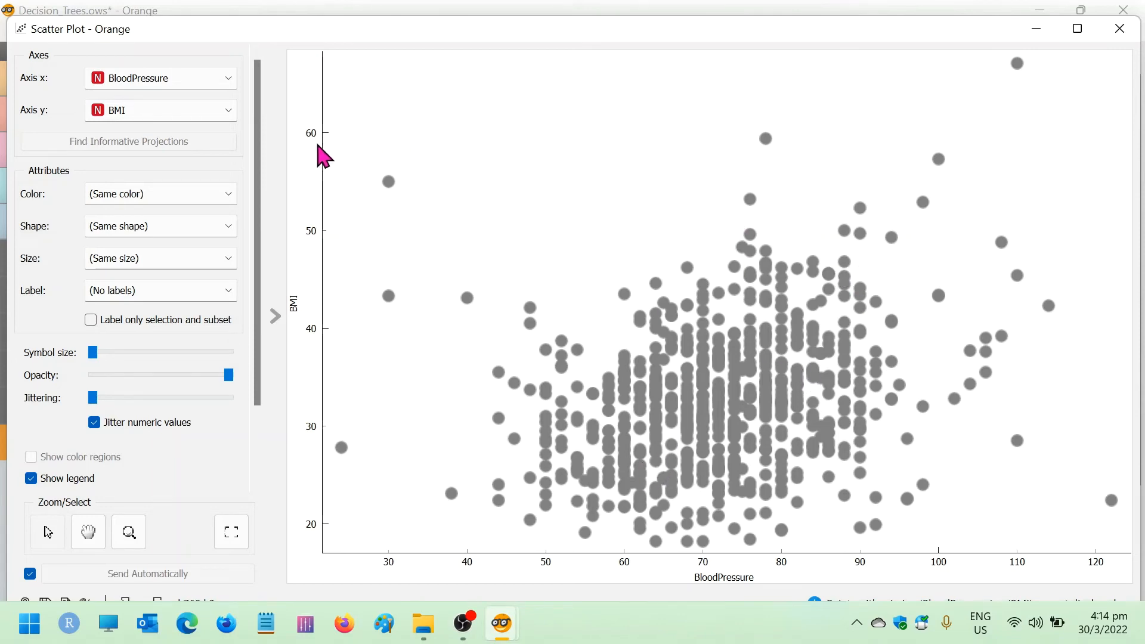
Color the scatter plot points by Outcome and inspect the BloodPressure and BMI values of individual outlying points
click(221, 197)
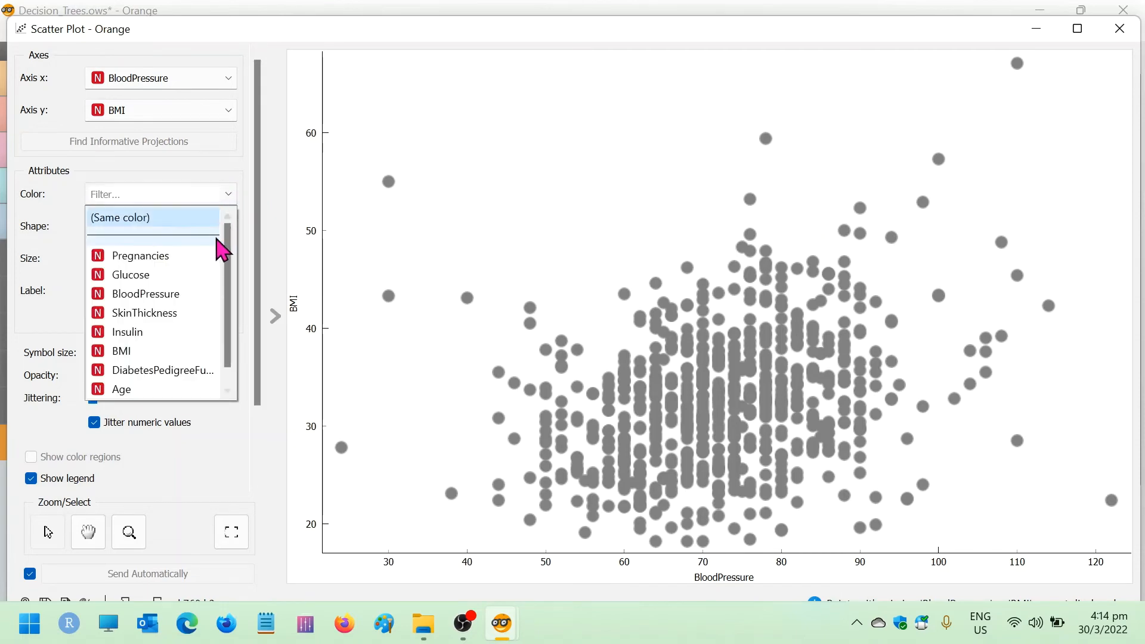
scroll(227, 298, down, 1)
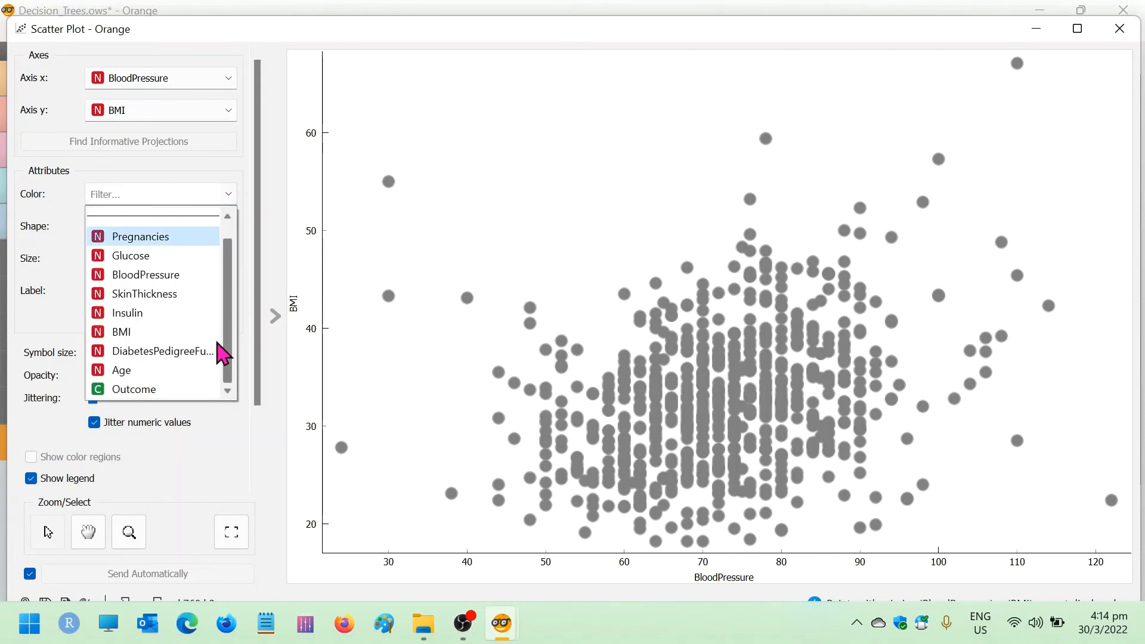
click(153, 391)
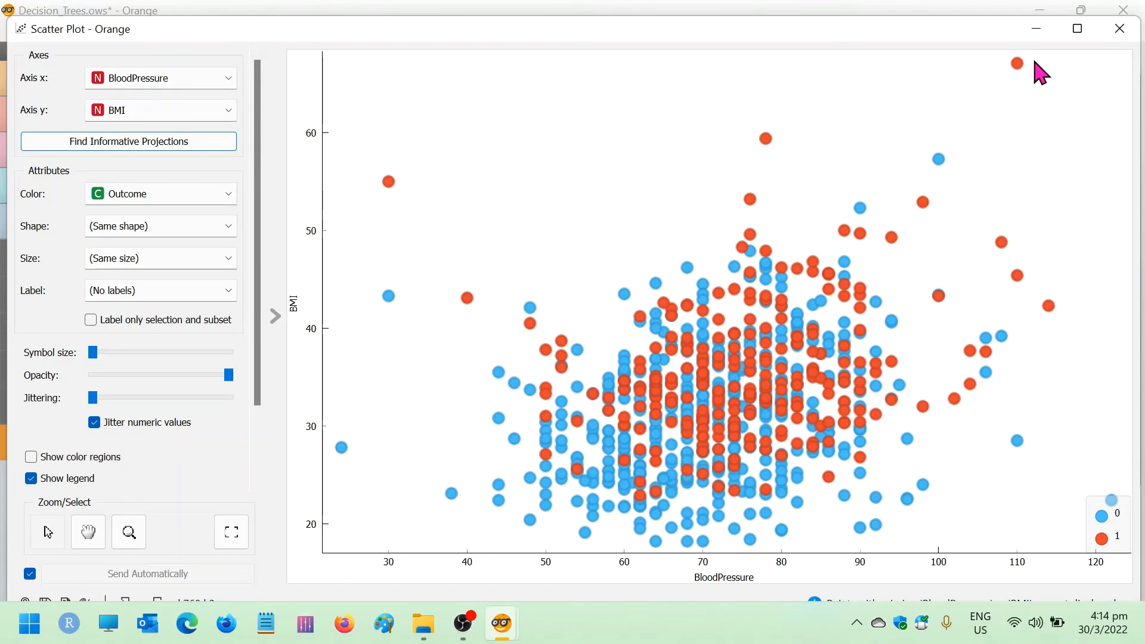
mouse_move(1021, 65)
mouse_move(391, 184)
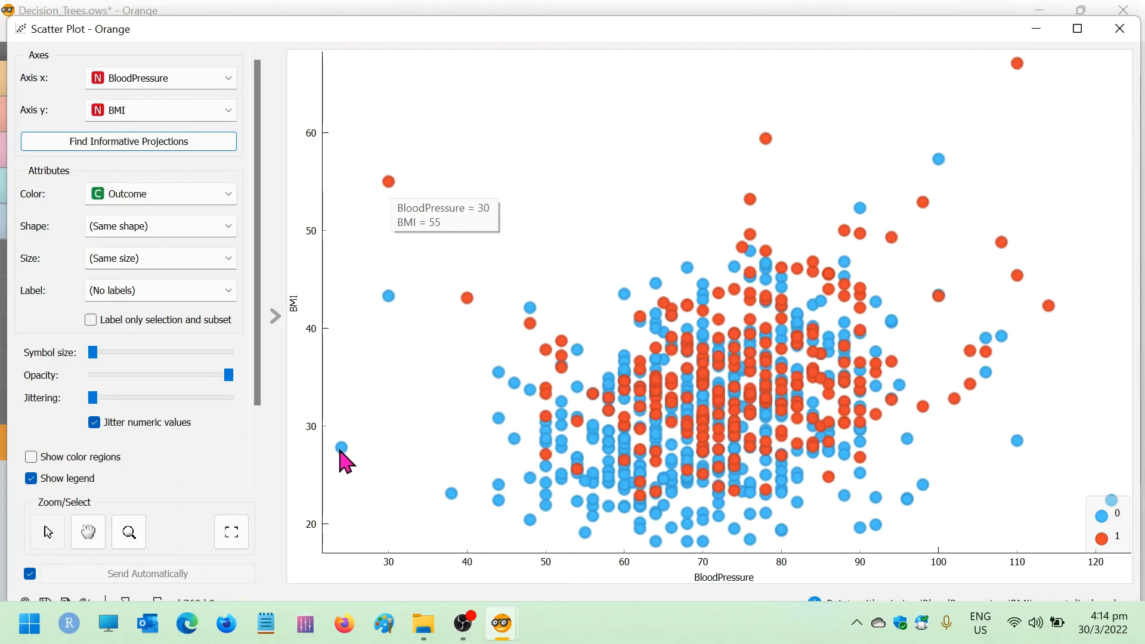
mouse_move(392, 299)
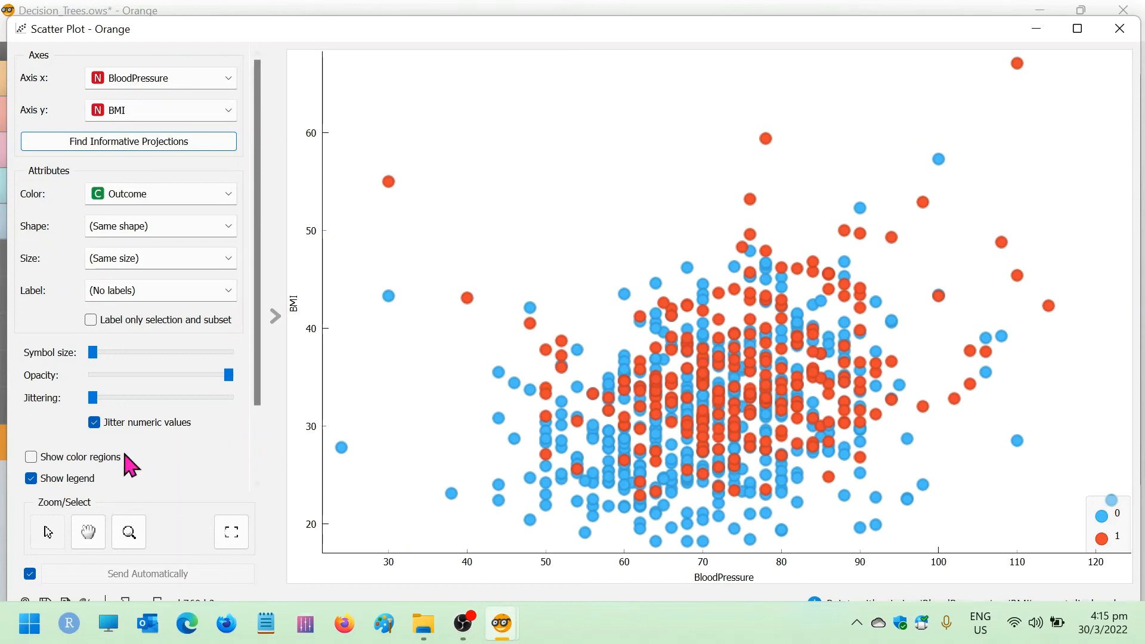
Show the regression lines on the BMI versus BloodPressure scatter plot
drag(260, 390, 182, 456)
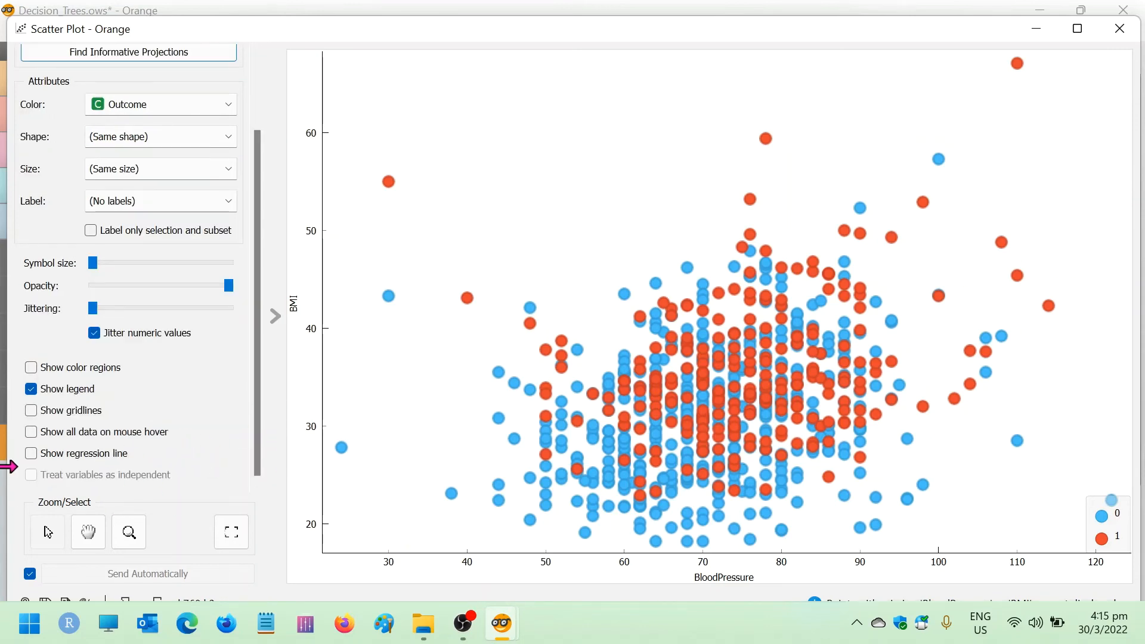
click(32, 454)
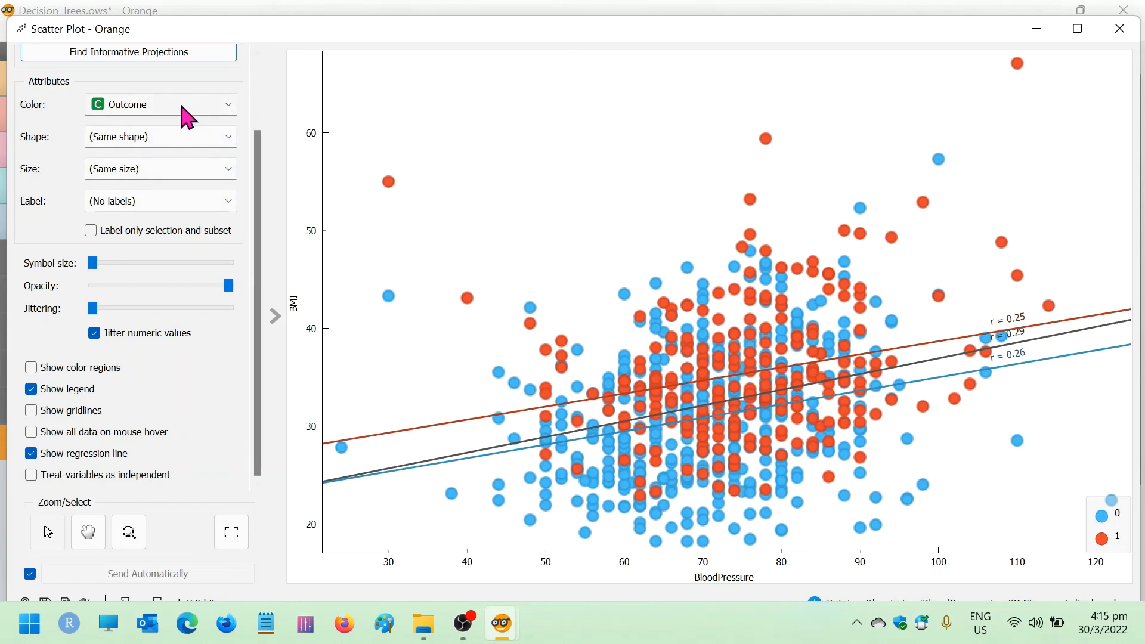
Plot Pregnancies on the x axis against Age on the y axis, compare the regression lines, and close the Scatter Plot window
drag(260, 203, 221, 84)
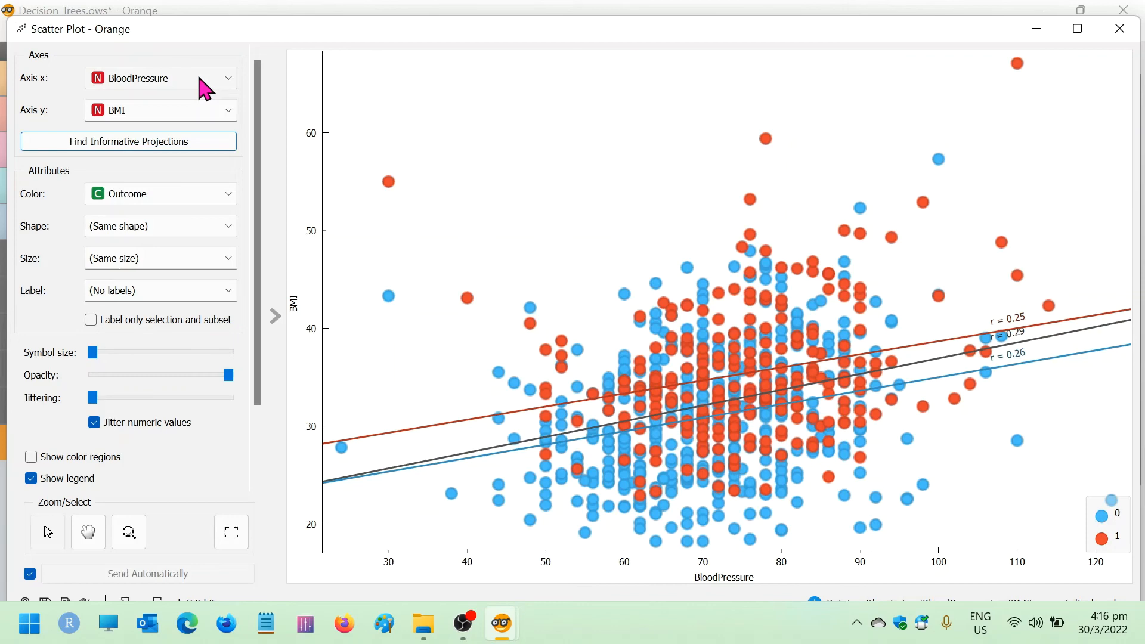
click(200, 78)
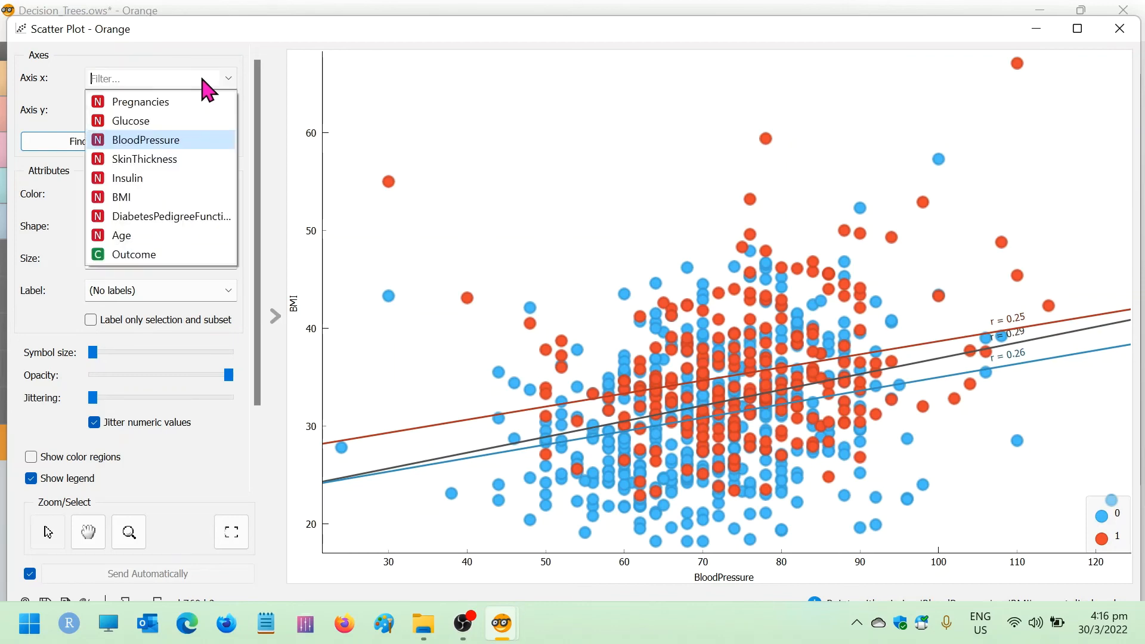
click(159, 107)
click(167, 113)
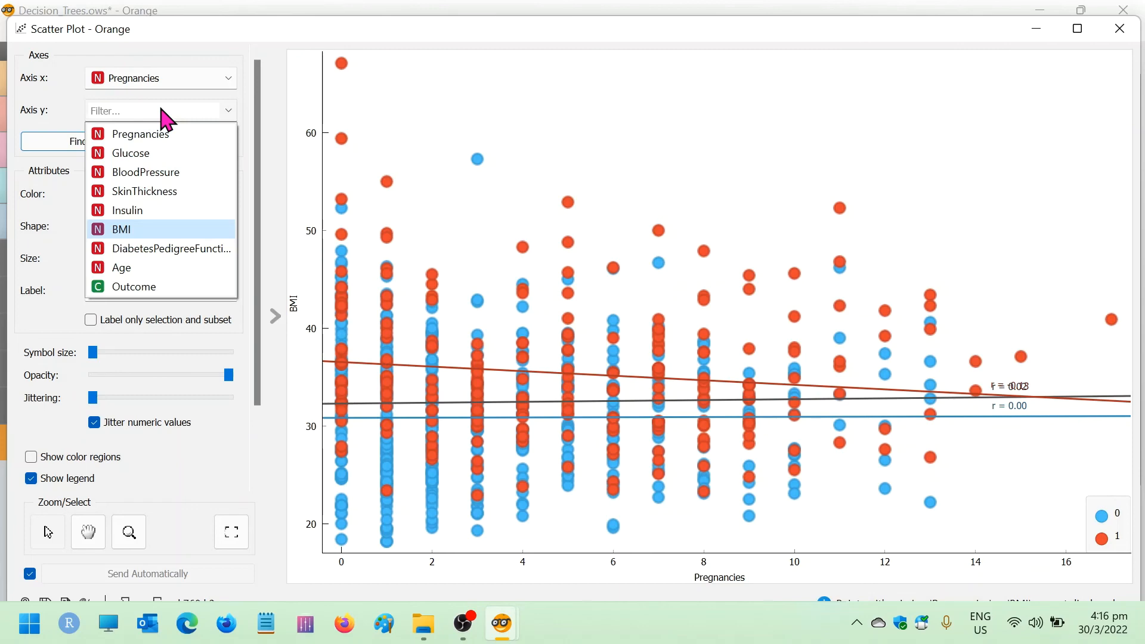
click(144, 268)
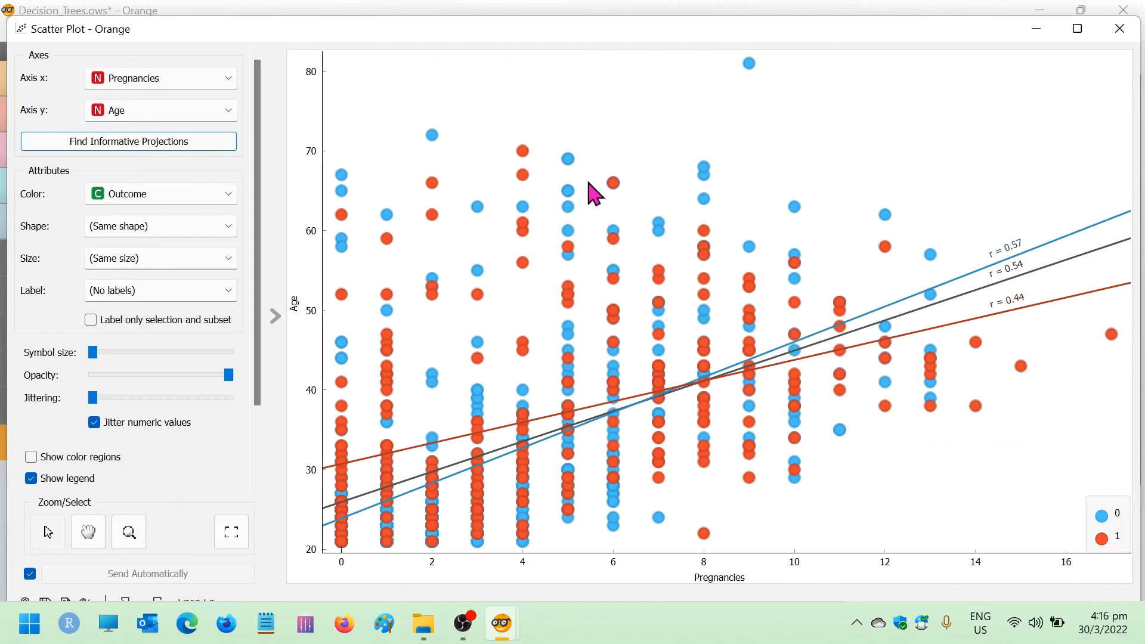
click(1119, 29)
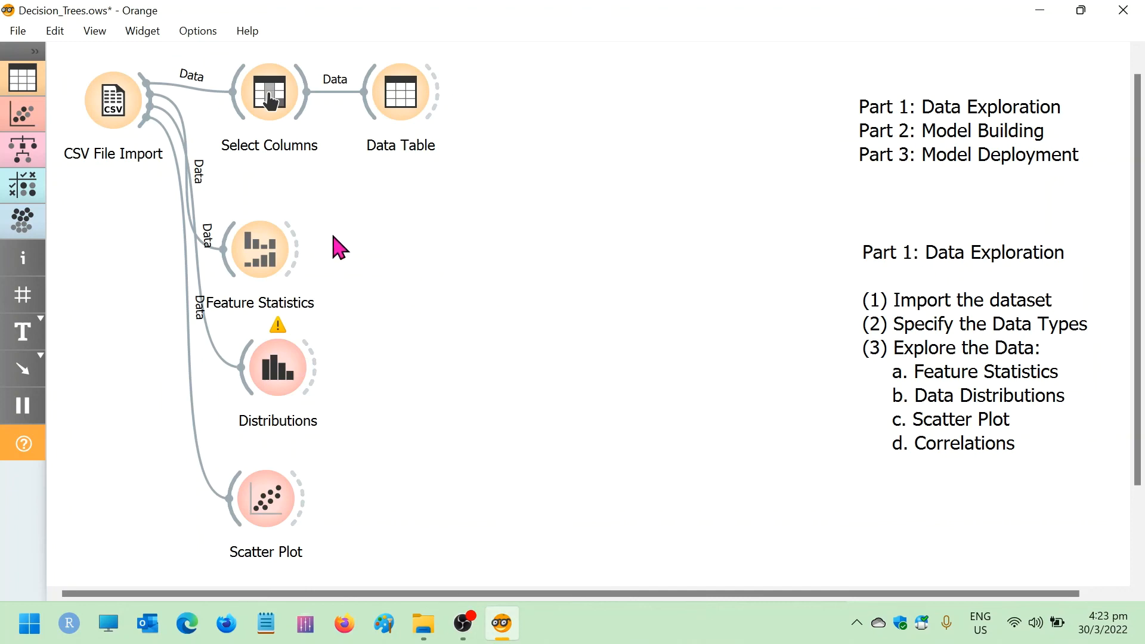
Move the Feature Statistics, Distributions and Scatter Plot widgets up into a compact column beneath Select Columns
drag(263, 253, 267, 202)
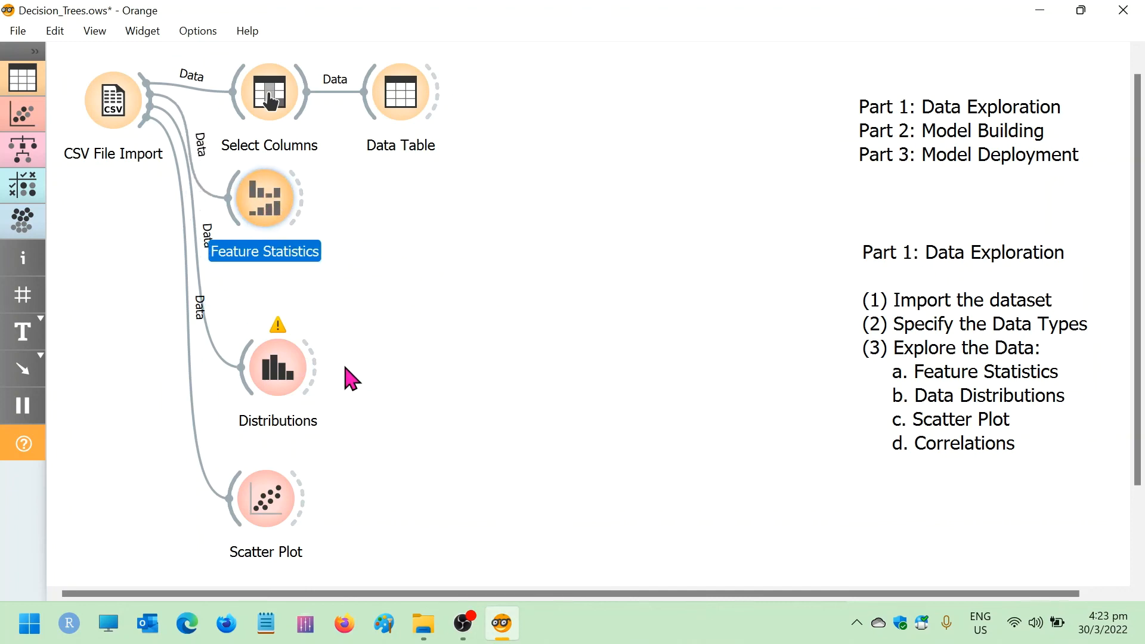
drag(278, 367, 267, 313)
drag(269, 495, 264, 416)
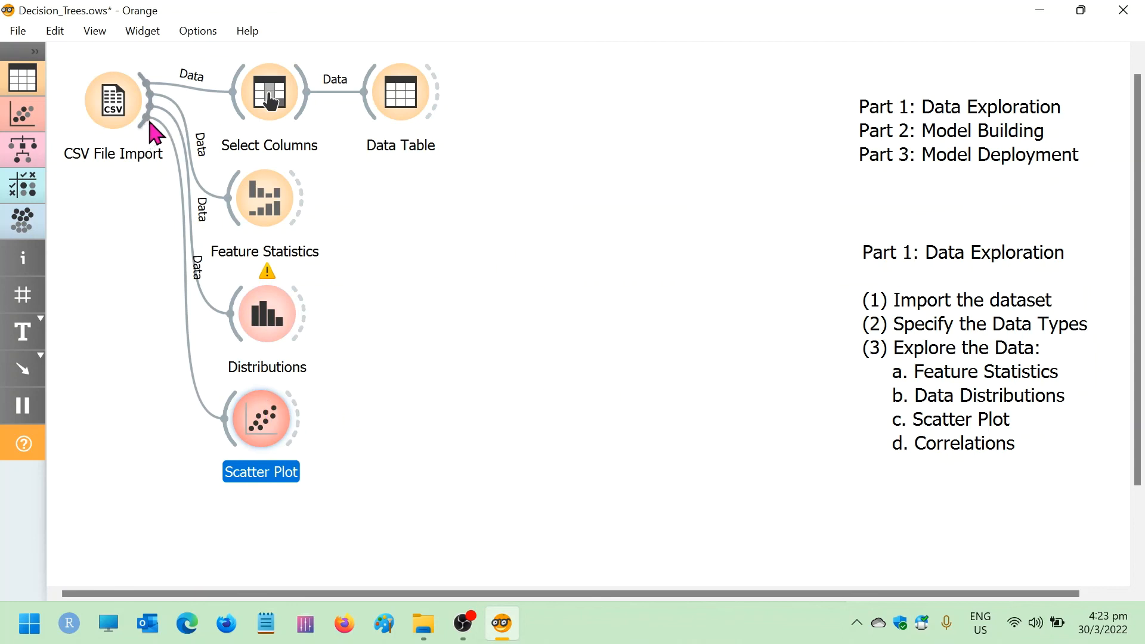
Add a Correlations widget fed by CSV File Import below Scatter Plot and open it
drag(152, 121, 228, 534)
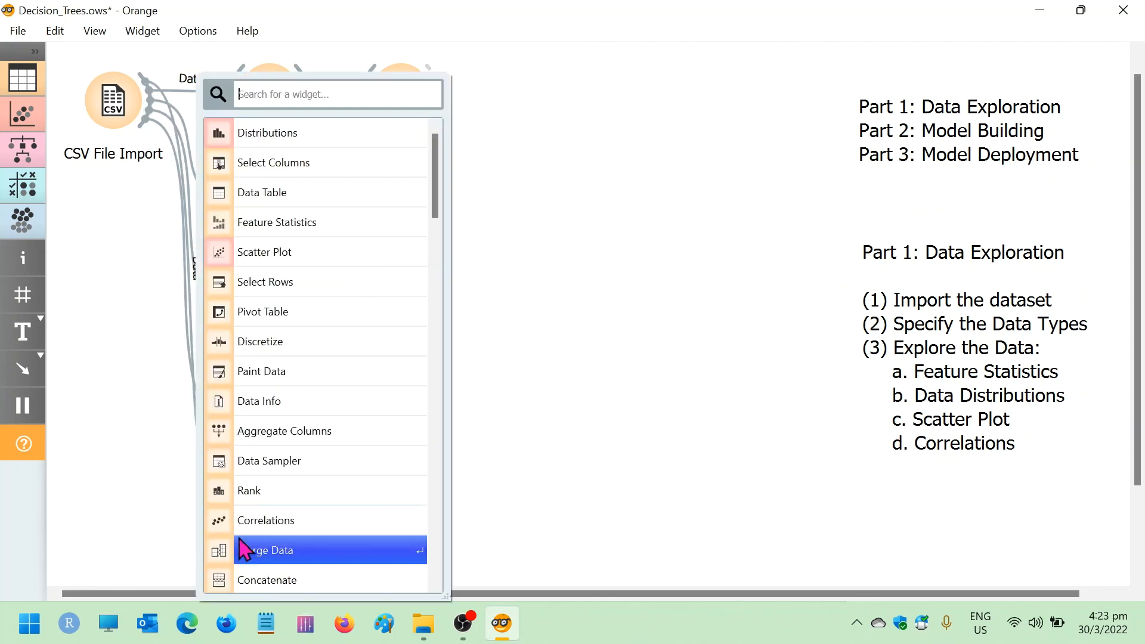
click(291, 529)
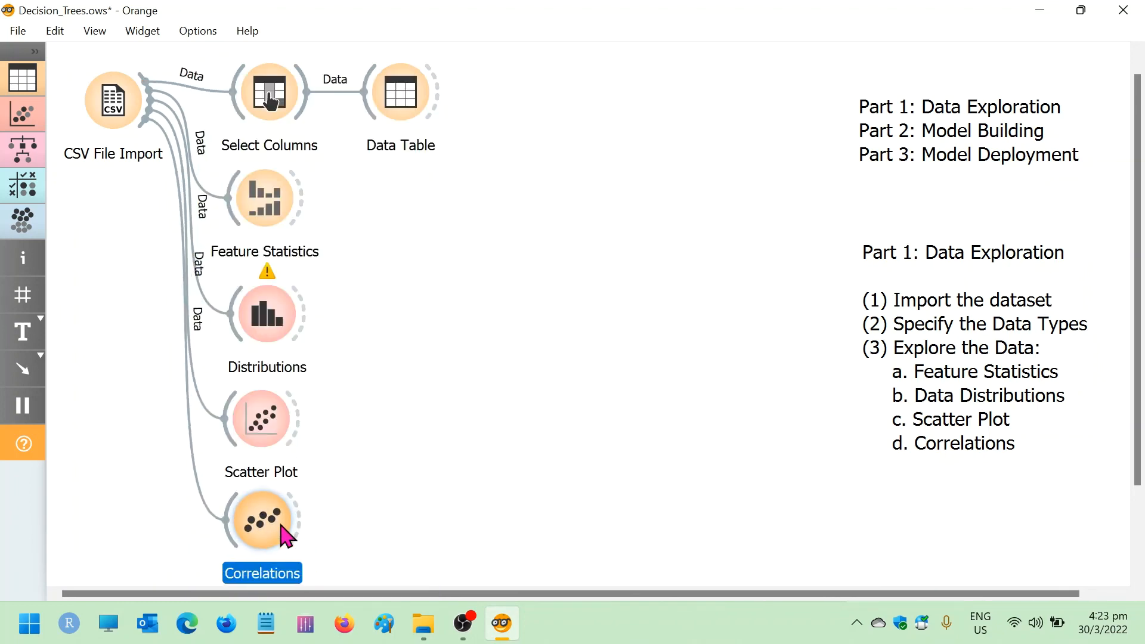
double_click(267, 523)
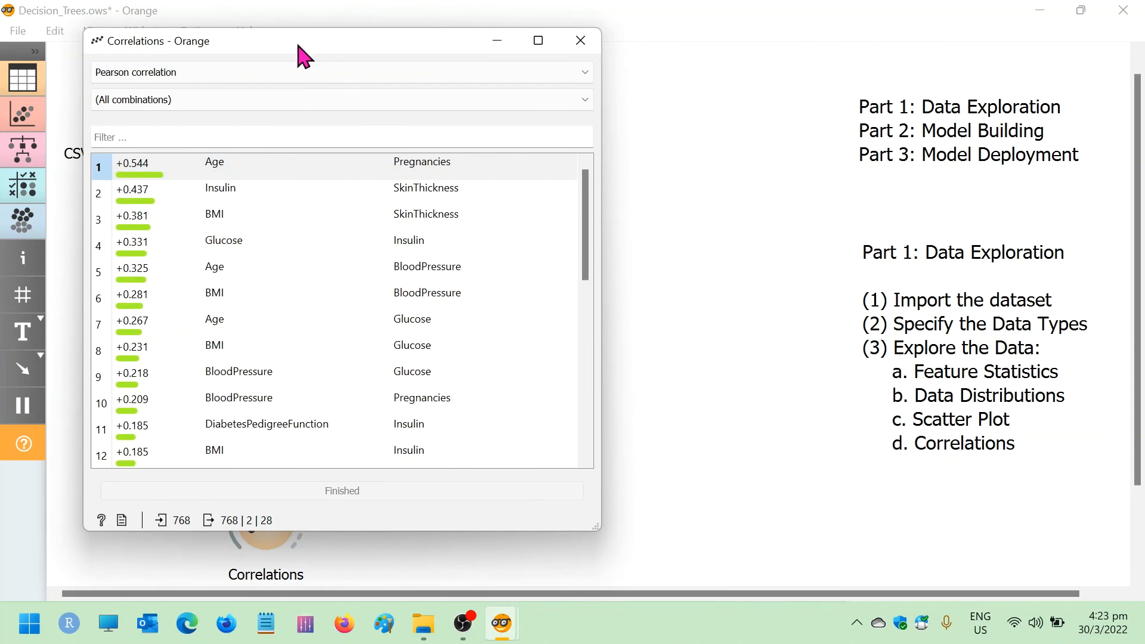
Review the full ranked list of Pearson correlations for all variable combinations and close the Correlations window
drag(302, 41, 502, 20)
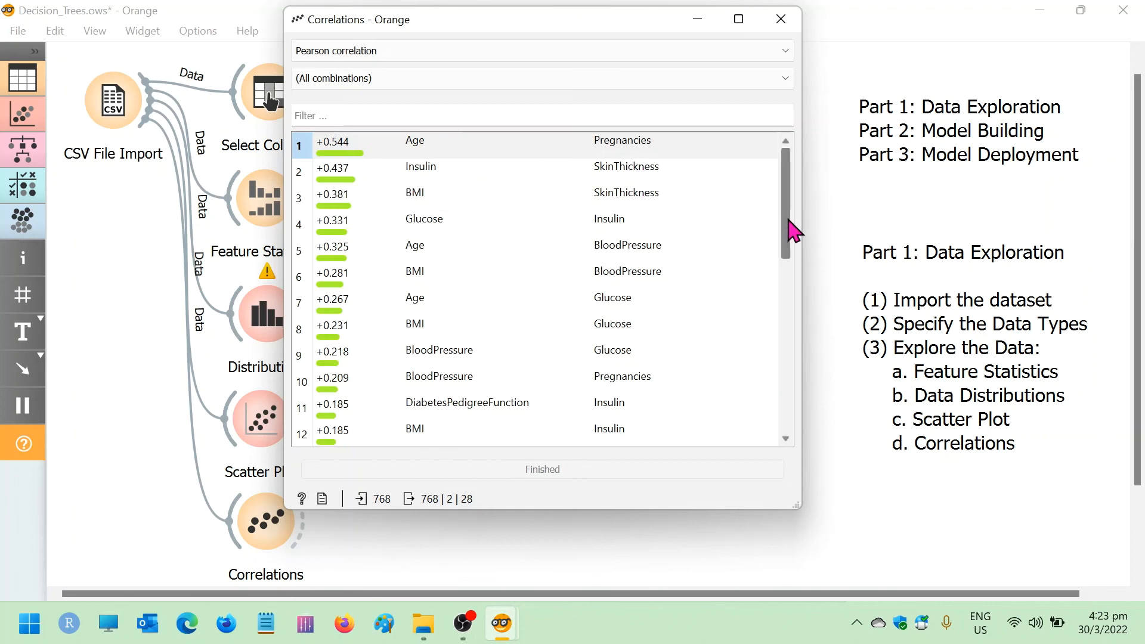
drag(793, 230, 795, 424)
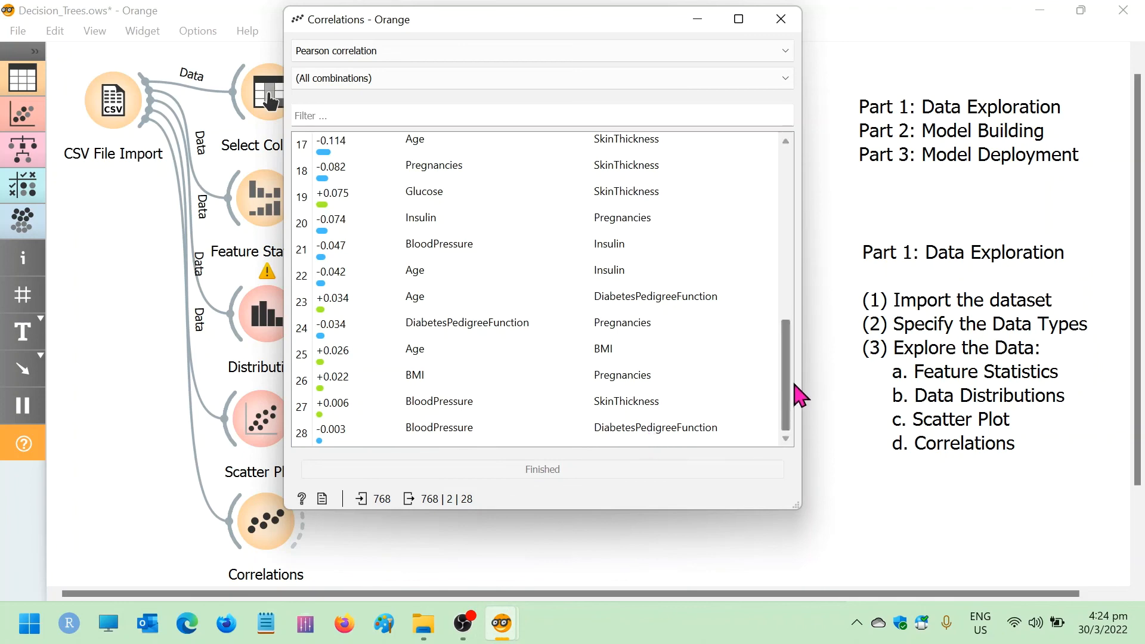
drag(788, 401, 792, 184)
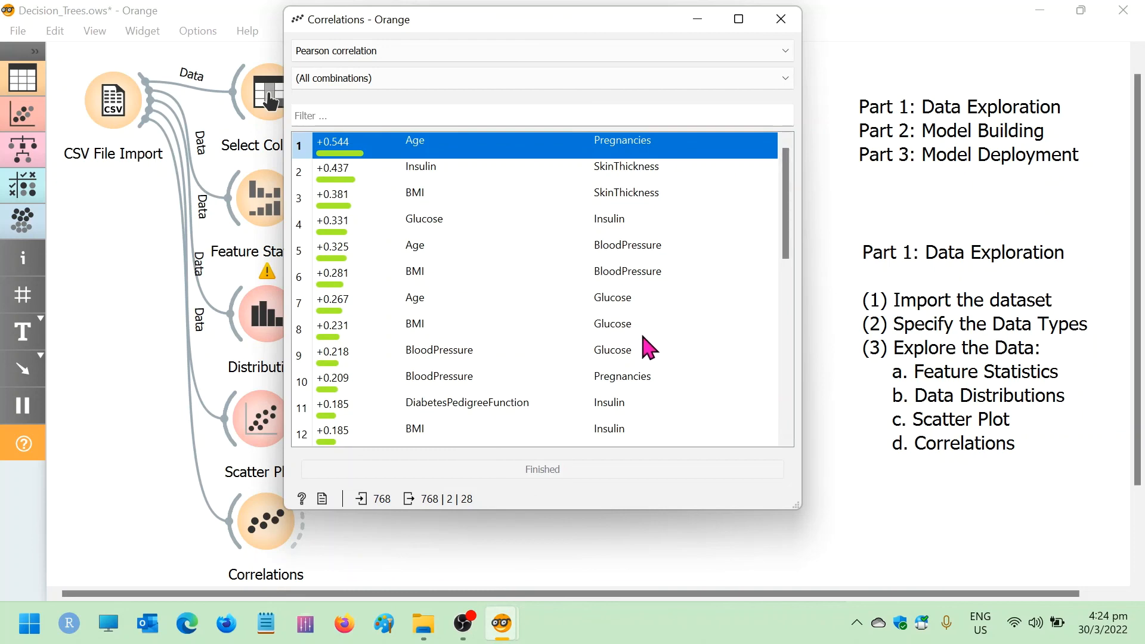
click(789, 19)
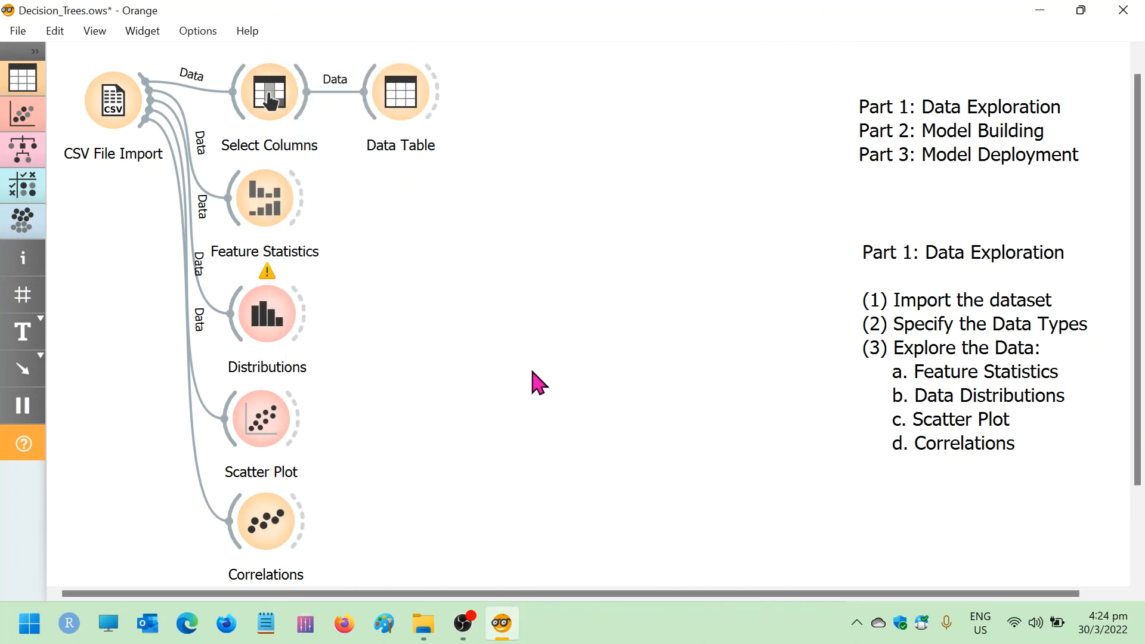